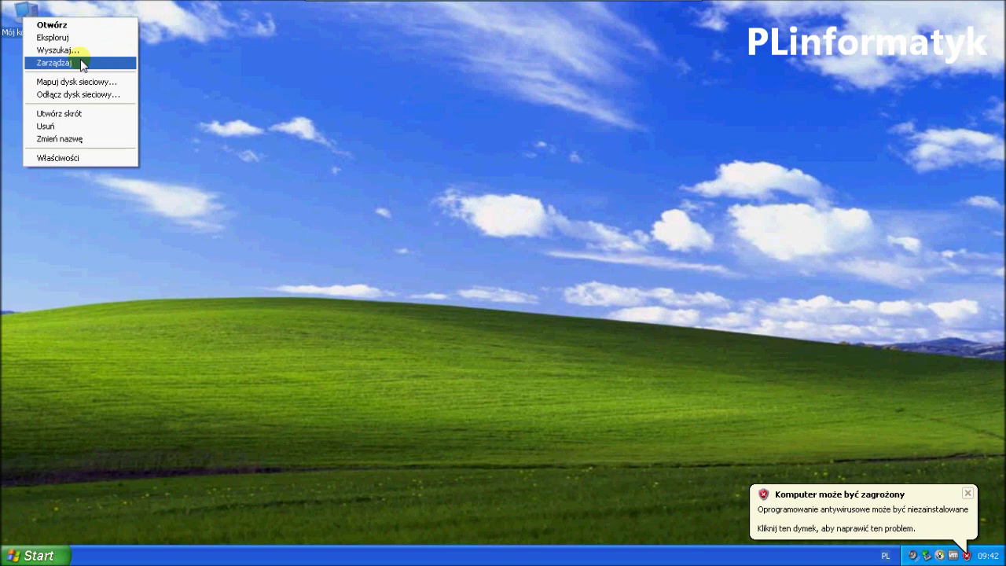
Step: Open Computer Management, dismiss the notification balloons and display disk management (Zarządzanie dyskami)
click(81, 62)
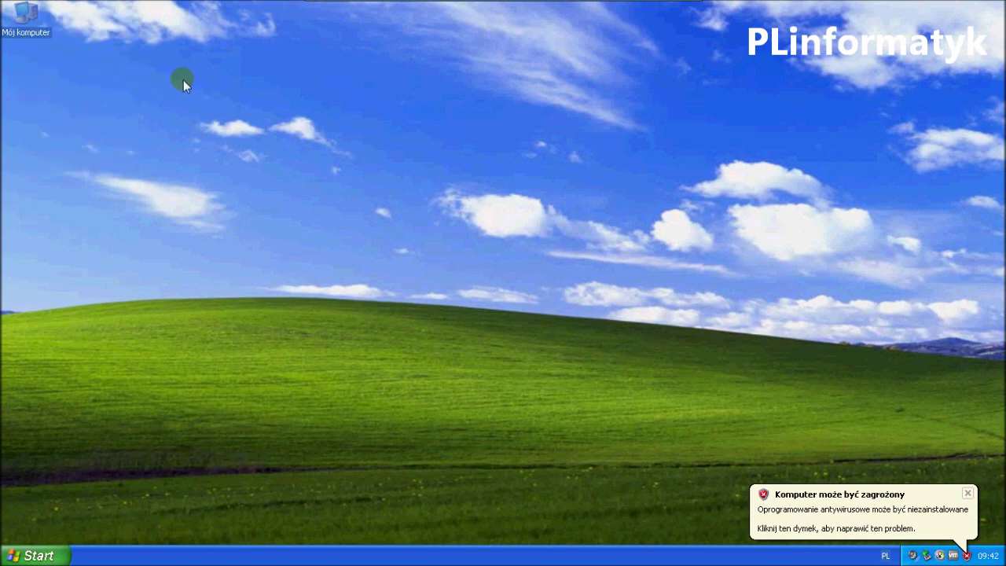
click(966, 493)
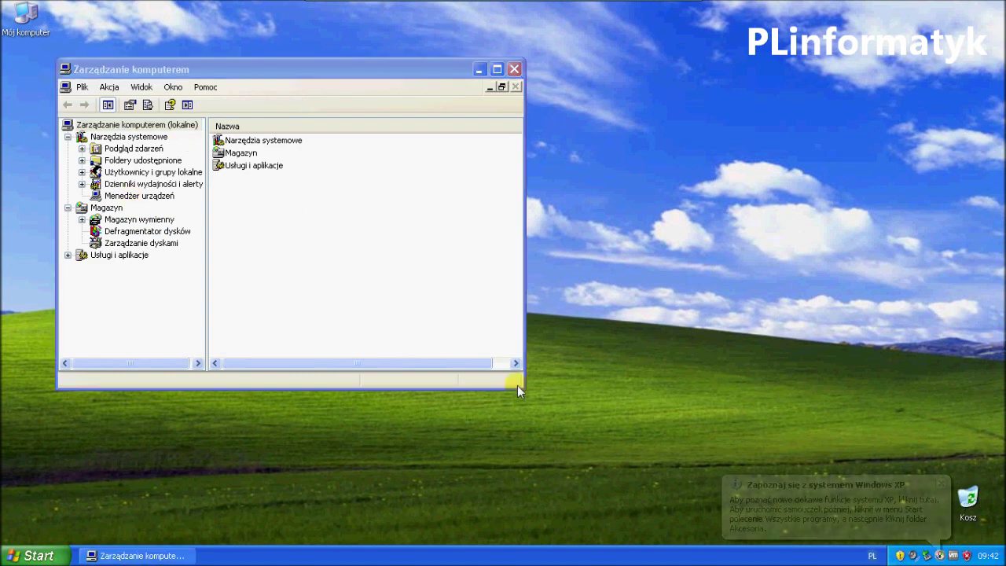
click(945, 486)
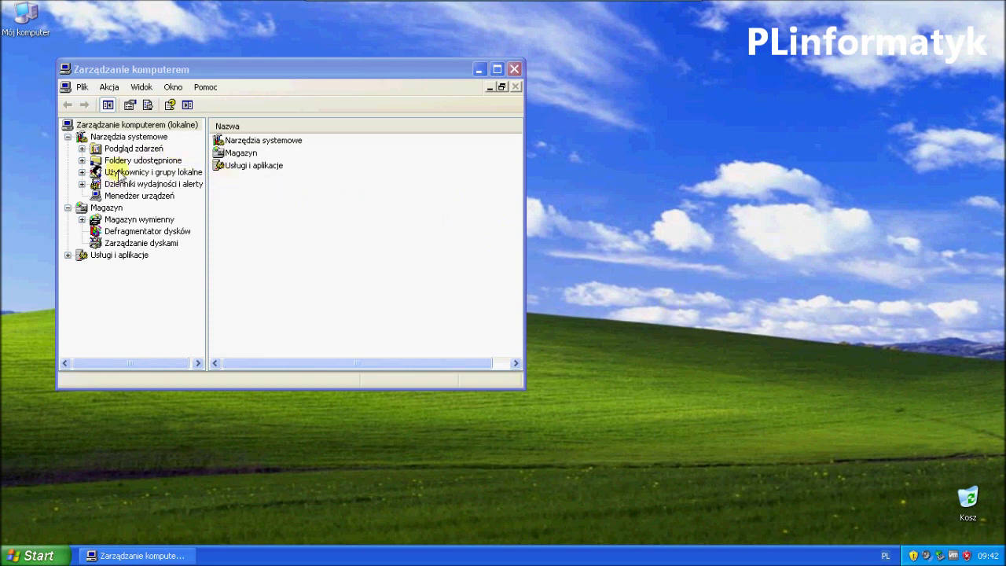
click(118, 242)
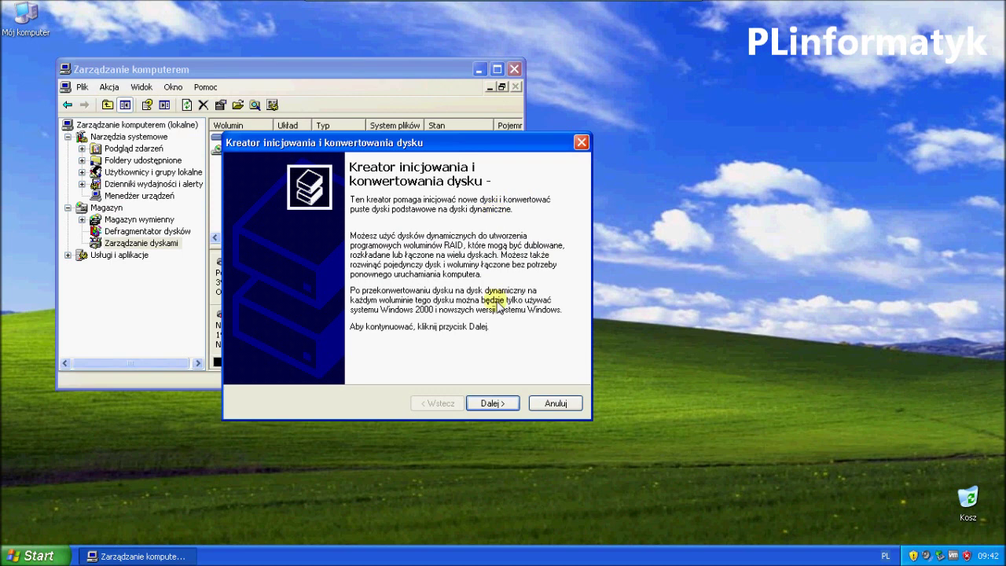
Step: Initialize Dysk 1 with the disk wizard, without converting it to a dynamic disk
click(489, 403)
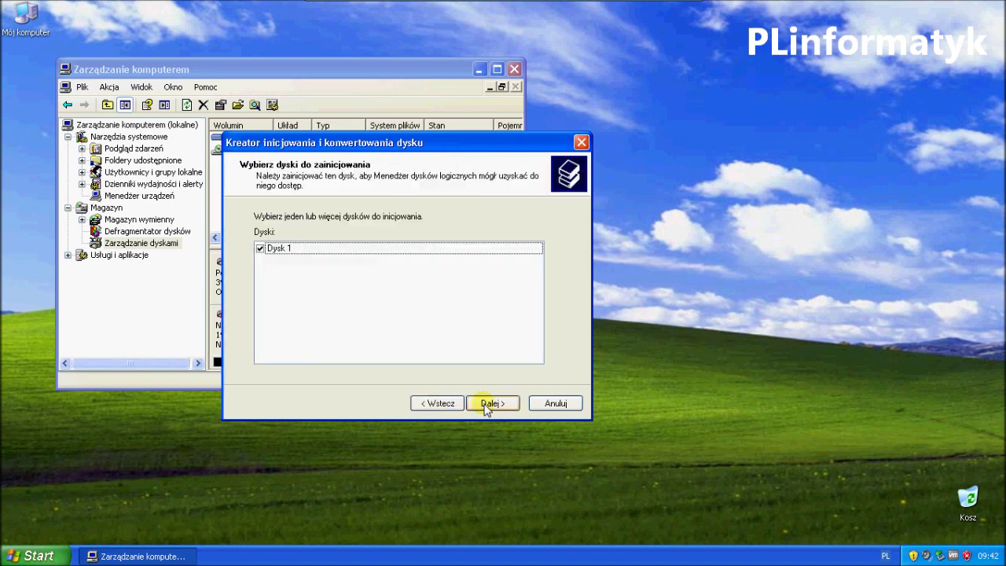
click(489, 404)
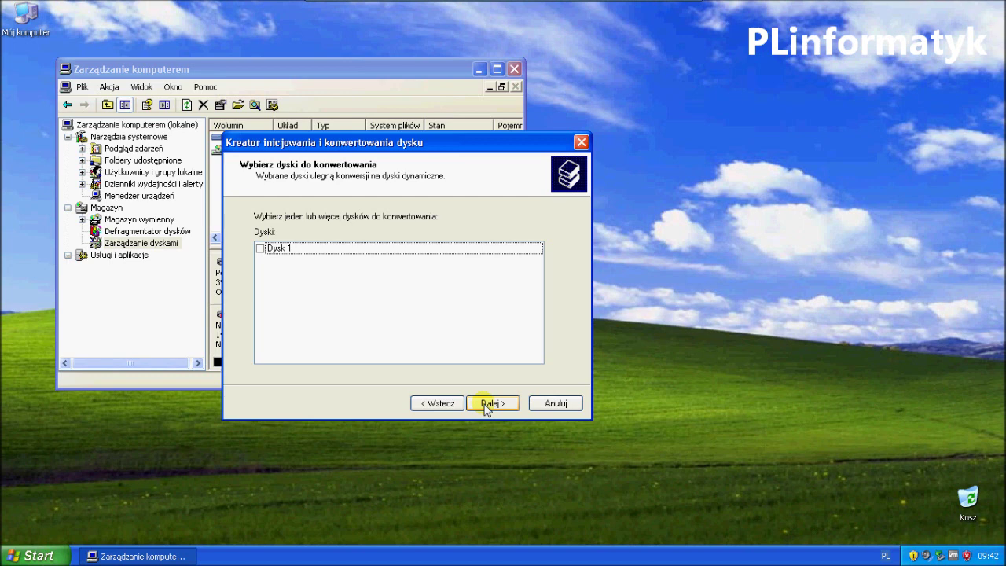
click(488, 404)
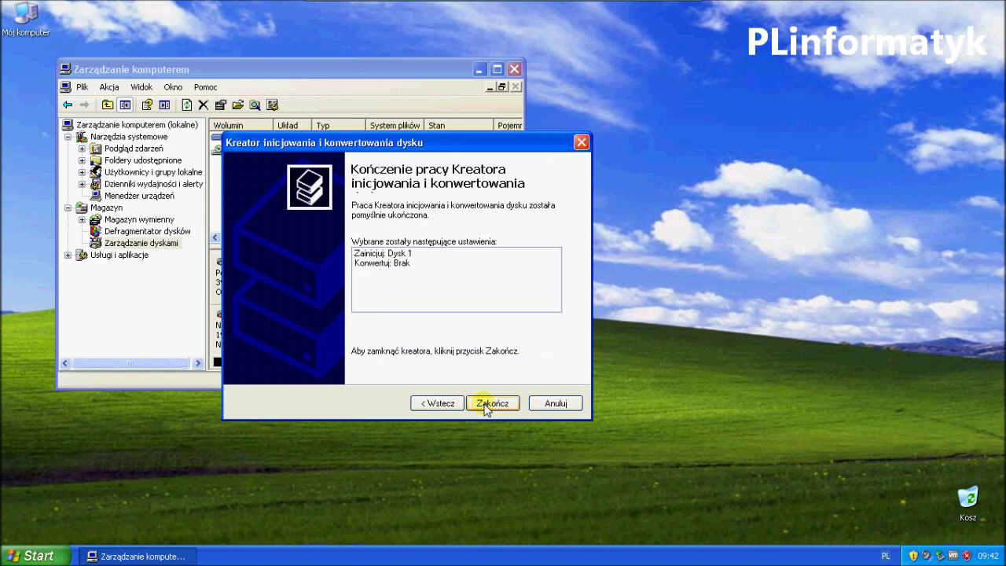
click(486, 404)
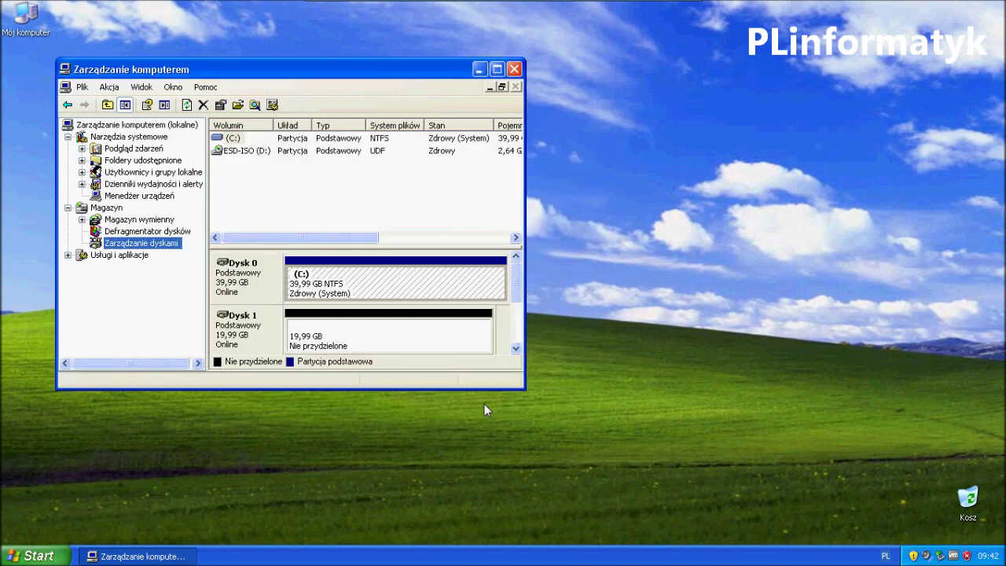
Step: Set up a new primary partition on Dysk 1's unallocated space with size 20473 MB and drive letter E
click(501, 70)
click(440, 270)
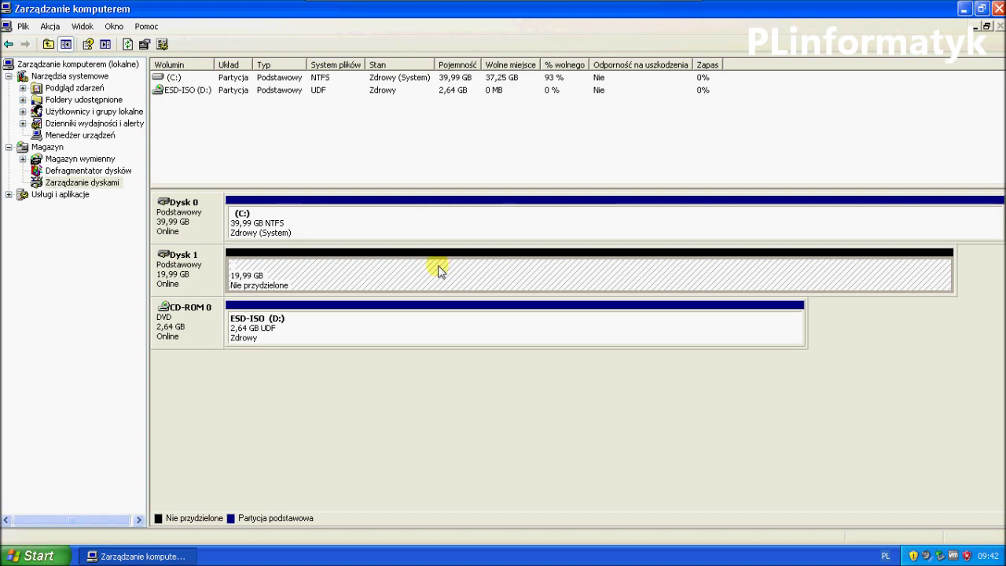
right_click(438, 270)
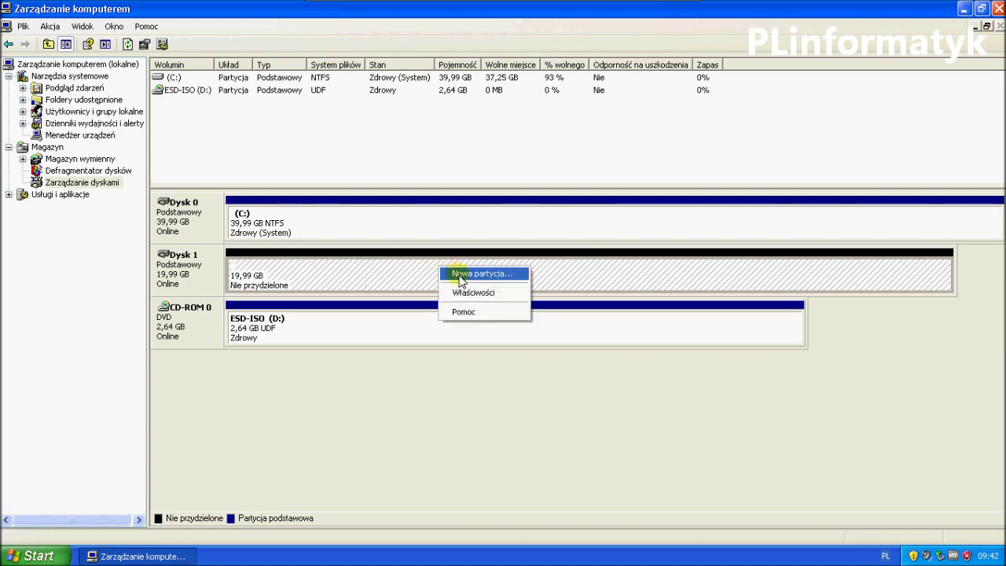
click(461, 275)
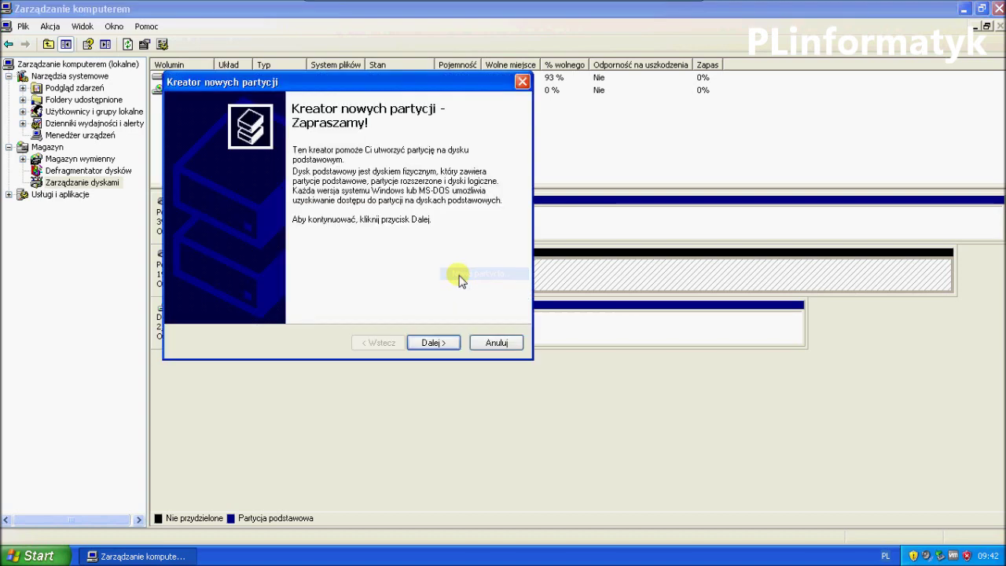
click(433, 342)
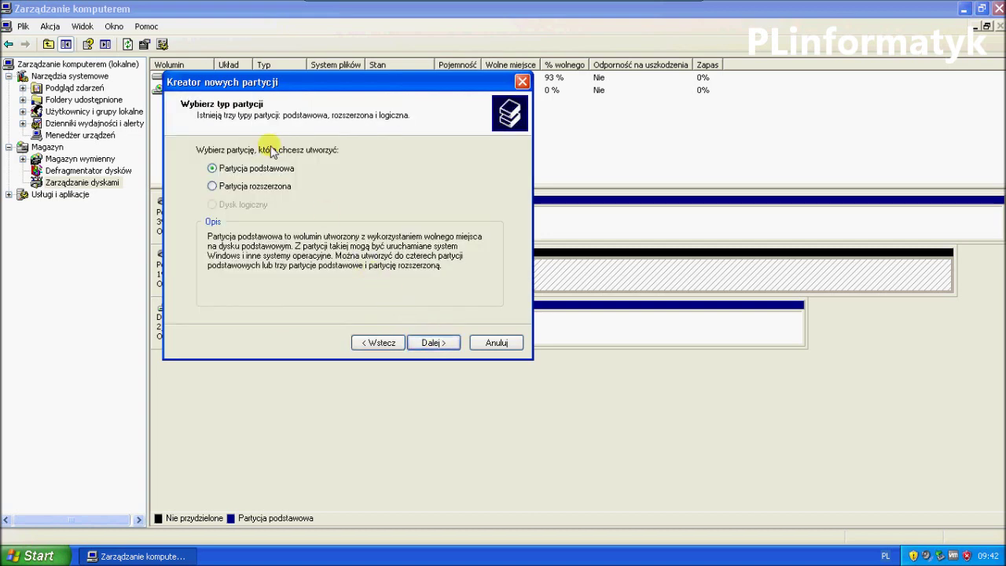
click(431, 348)
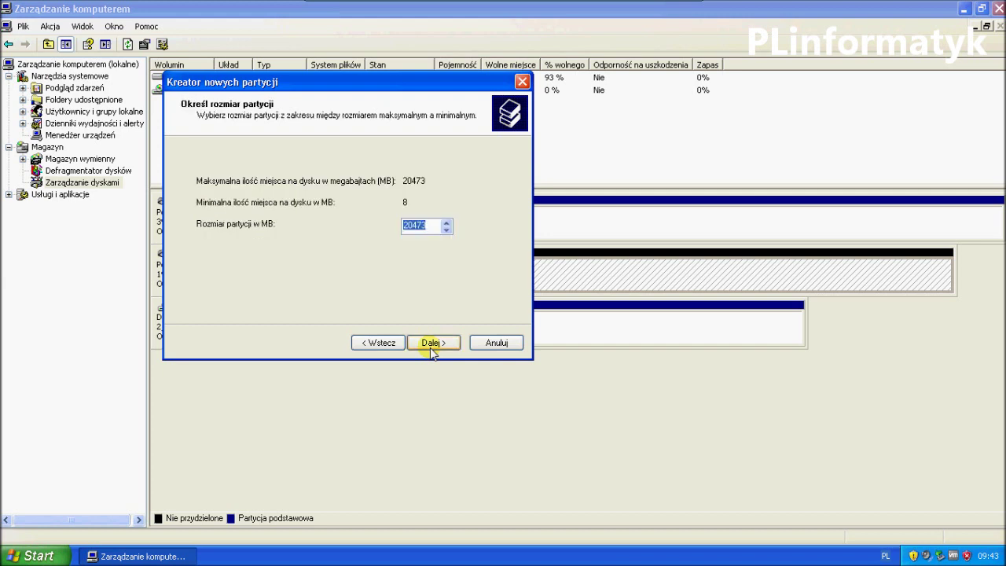
click(432, 345)
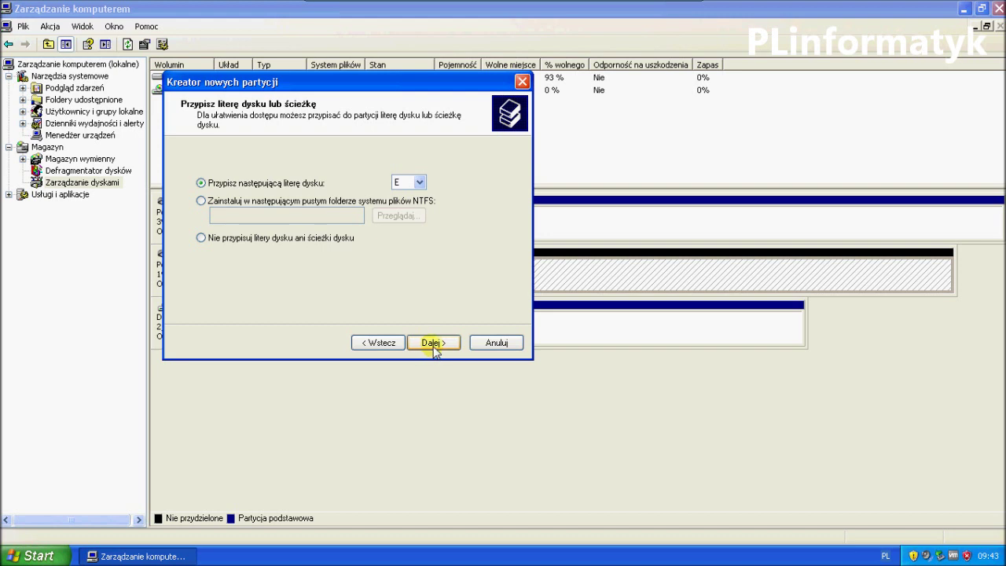
click(434, 346)
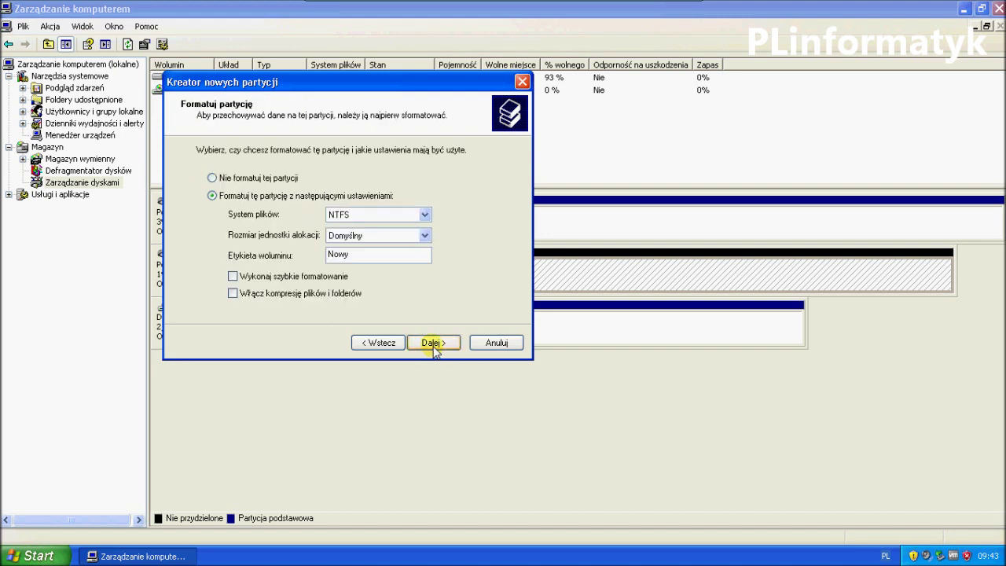
Step: Format the new partition as NTFS with volume label "Windows 8" and quick formatting, and finish the wizard
drag(397, 254, 328, 258)
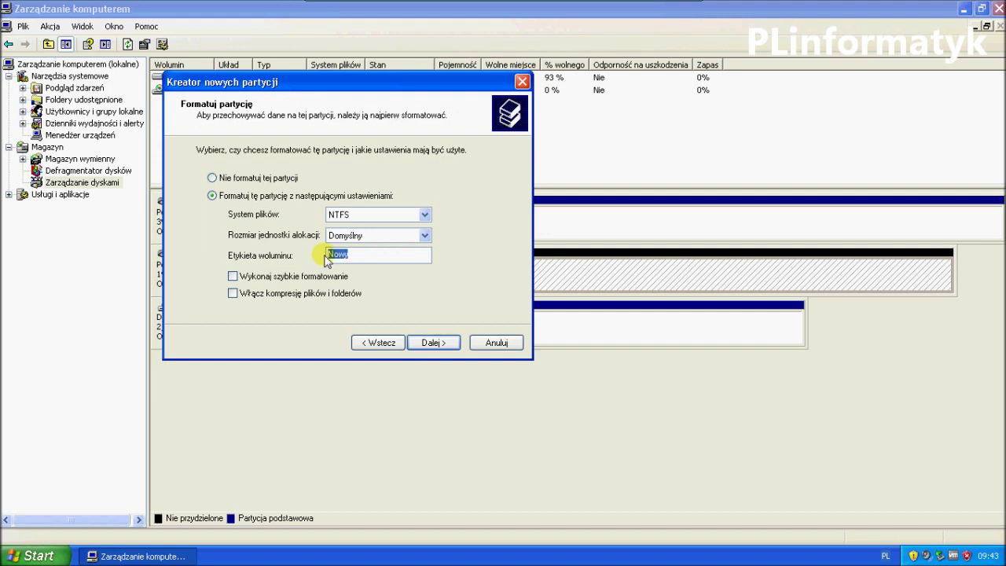
text(Windows 8)
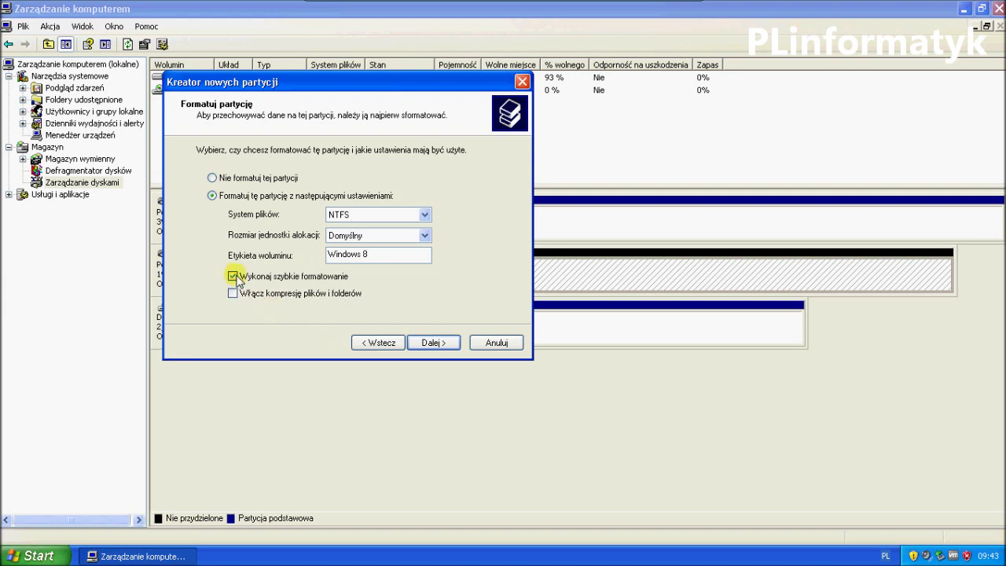
click(428, 346)
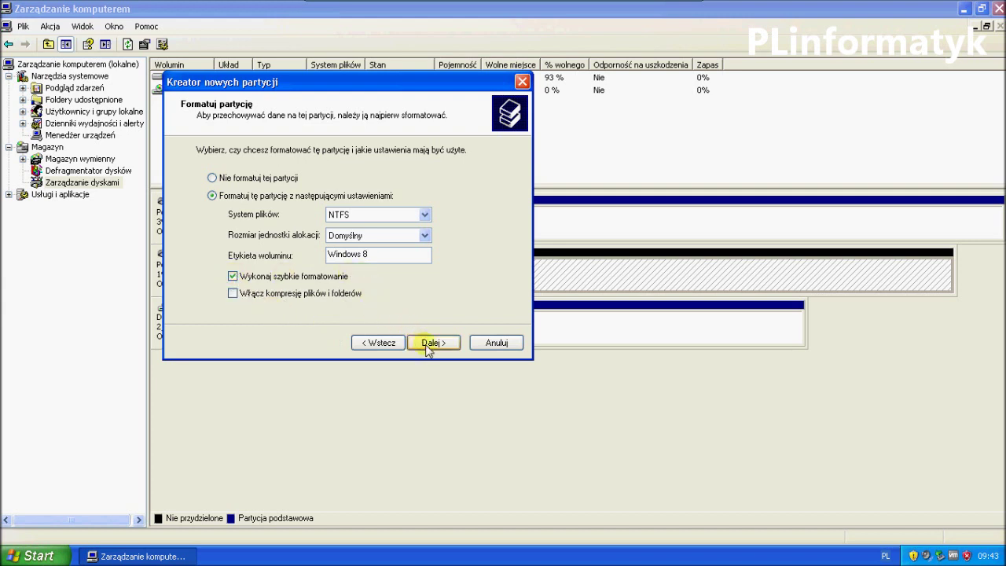
click(432, 343)
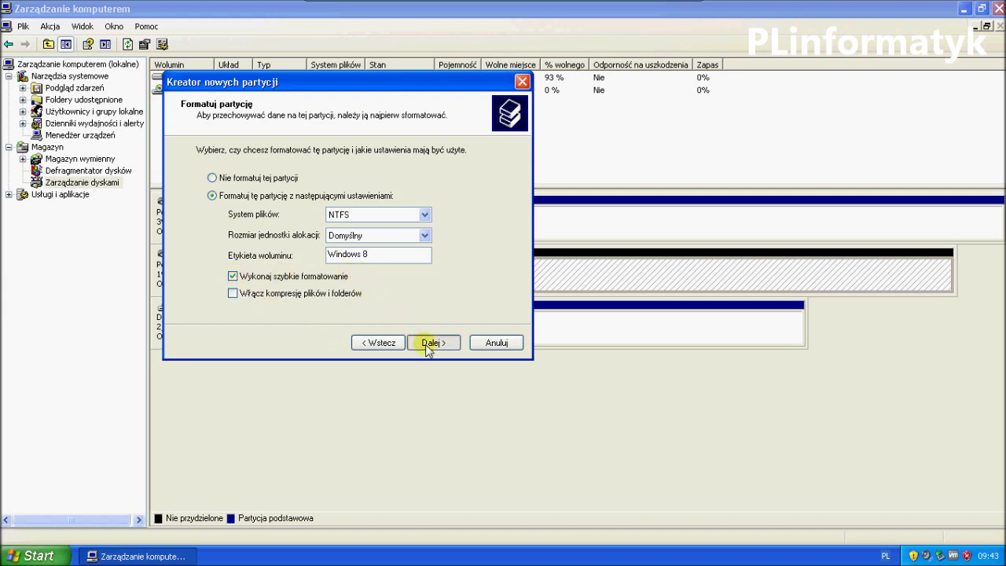
click(431, 344)
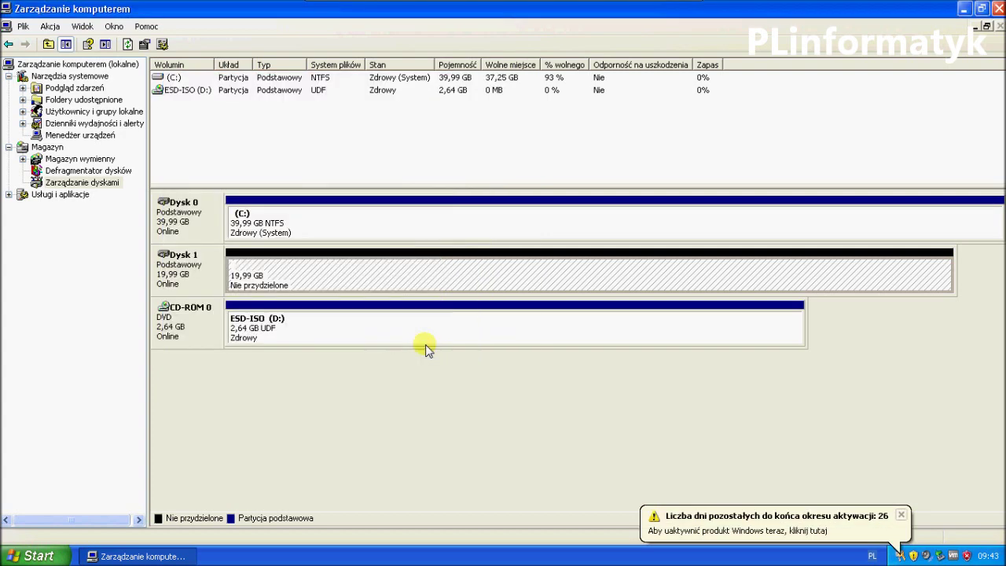
click(904, 514)
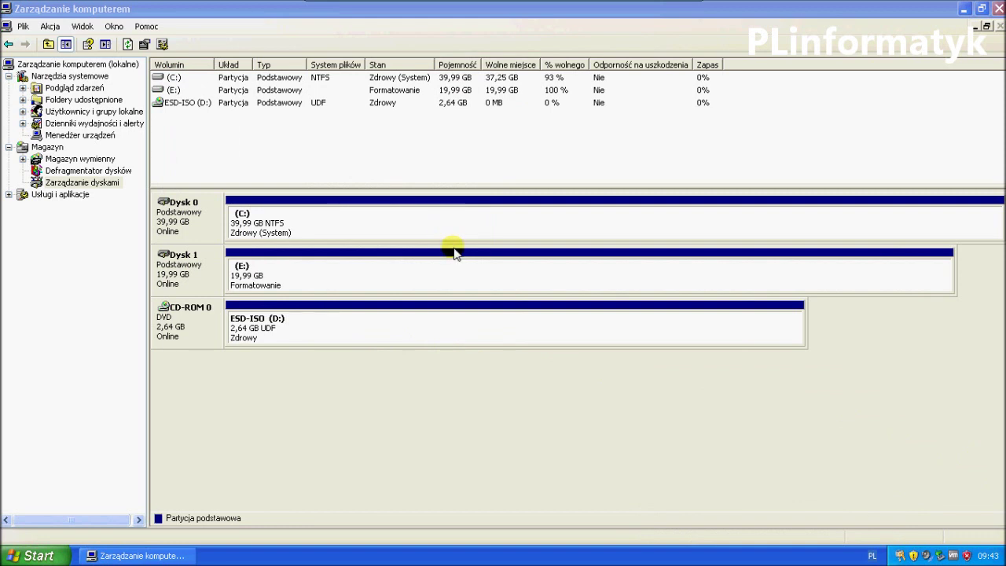
Step: Check the new Windows 8 (E:) volume by opening it from Mój komputer, and close the folder window
click(398, 282)
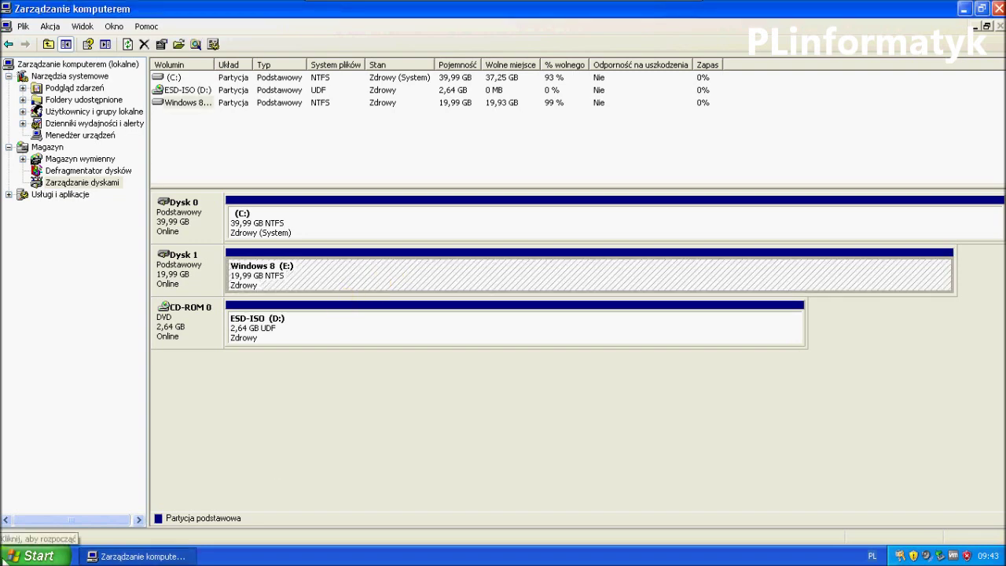
click(32, 555)
click(203, 346)
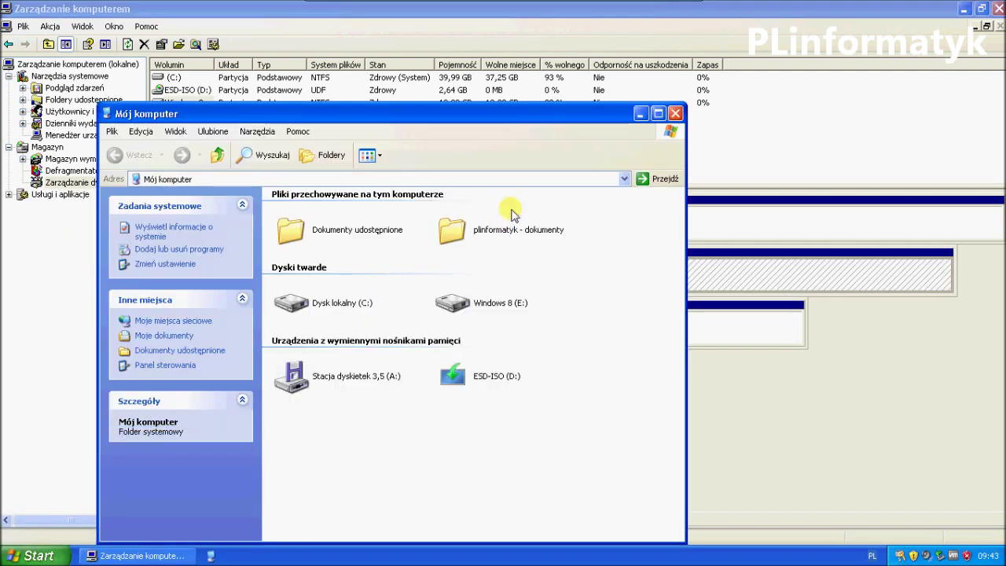
double_click(519, 305)
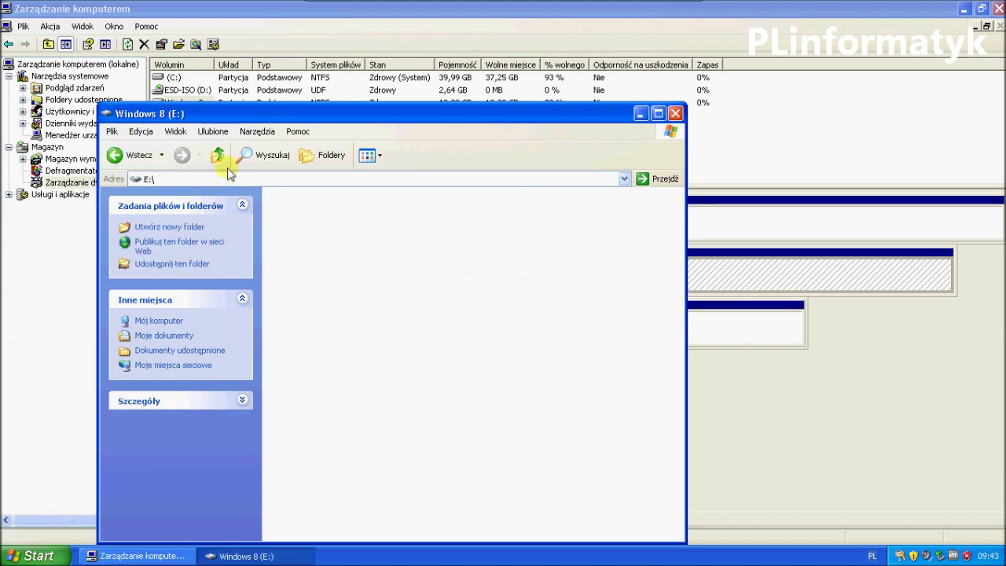
click(217, 156)
click(675, 114)
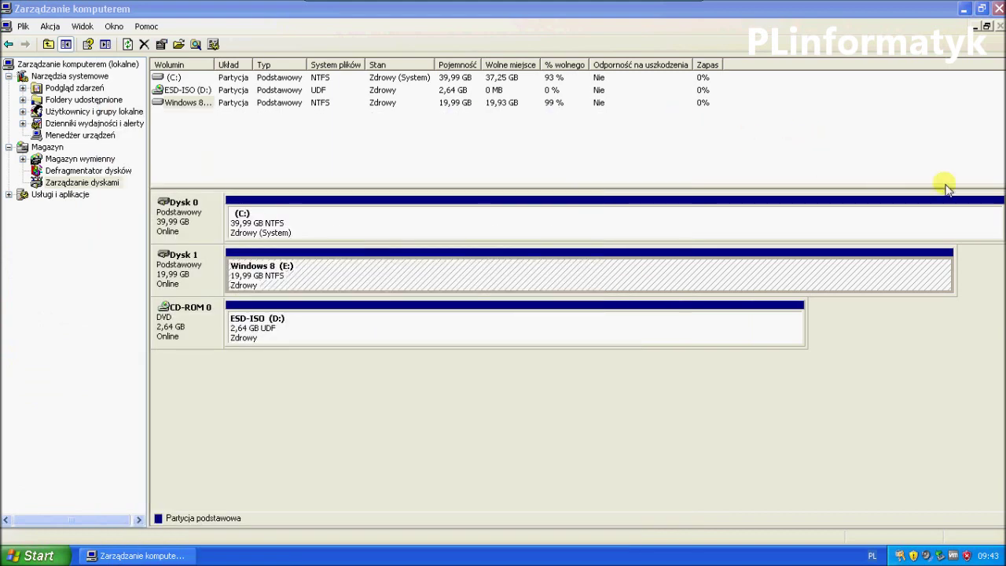
Step: Close Computer Management and restart the computer
click(996, 7)
click(36, 555)
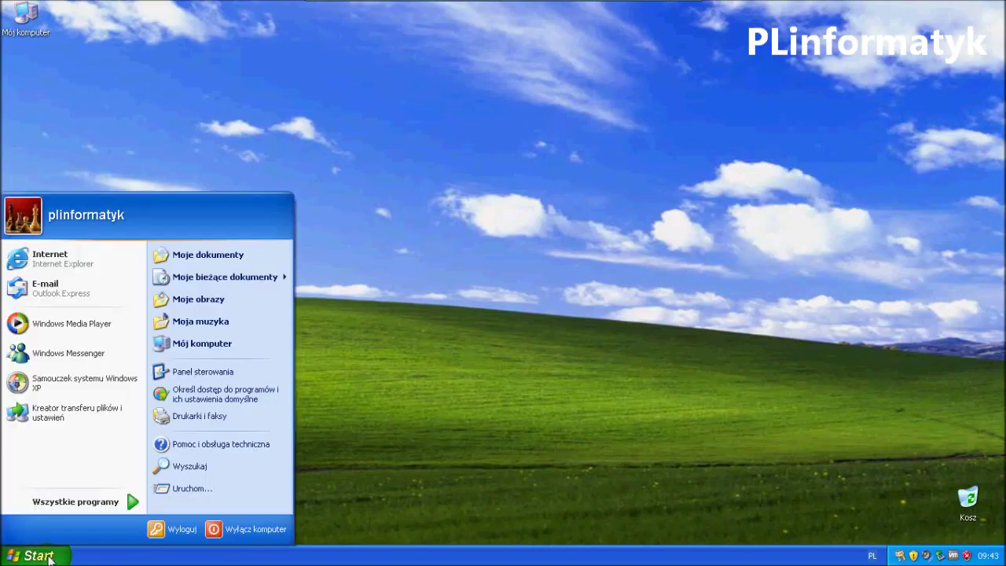
click(243, 534)
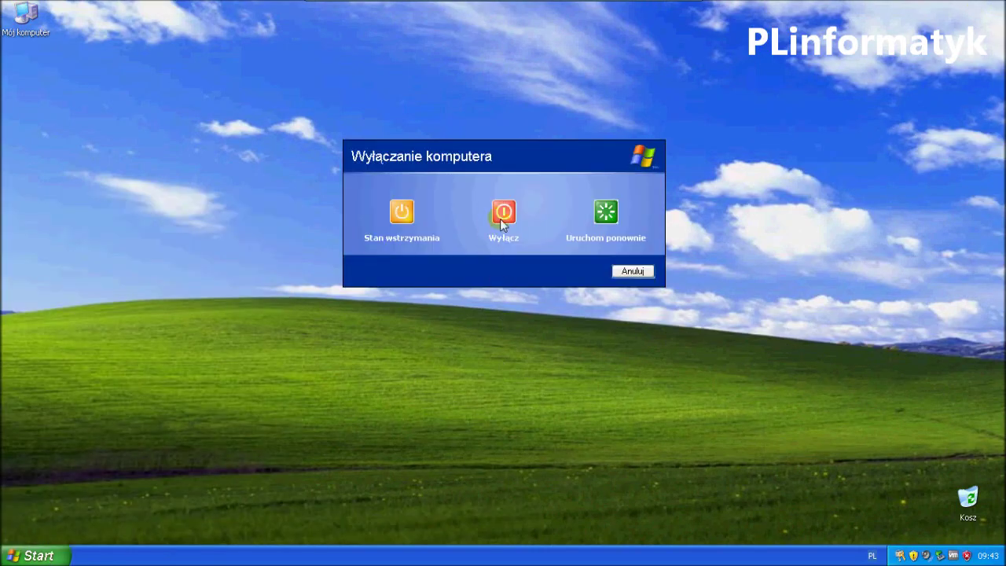
click(606, 212)
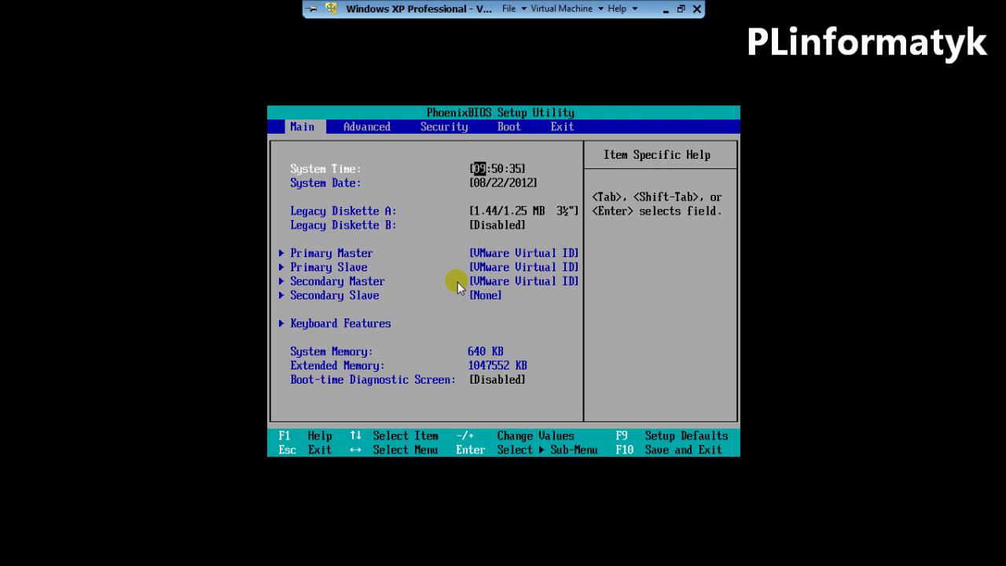
Step: Move CD-ROM Drive to first place in the BIOS boot order, above Removable Devices and Hard Drive
key(Right)
key(Right)
key(Right)
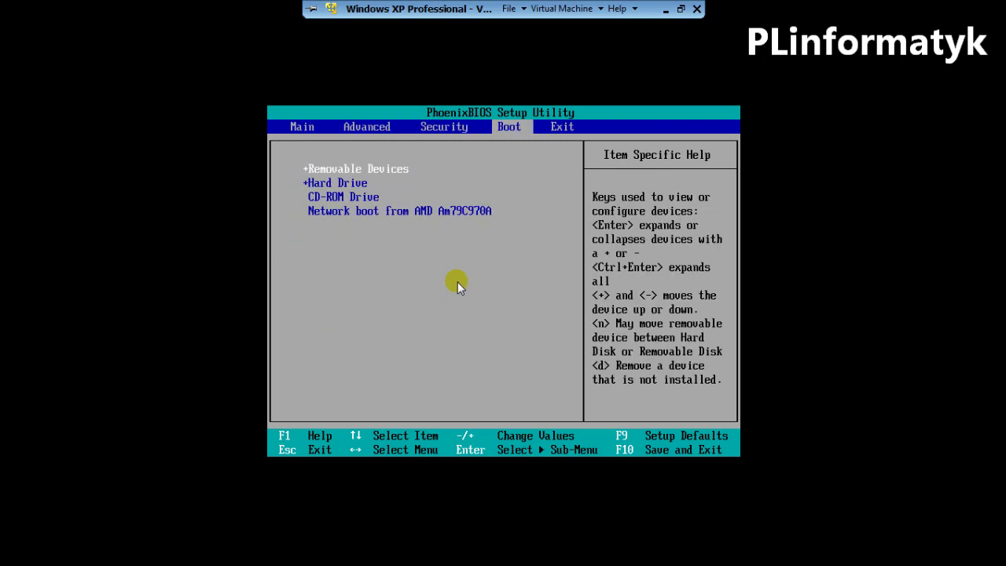
key(Down)
key(Down)
key(Down)
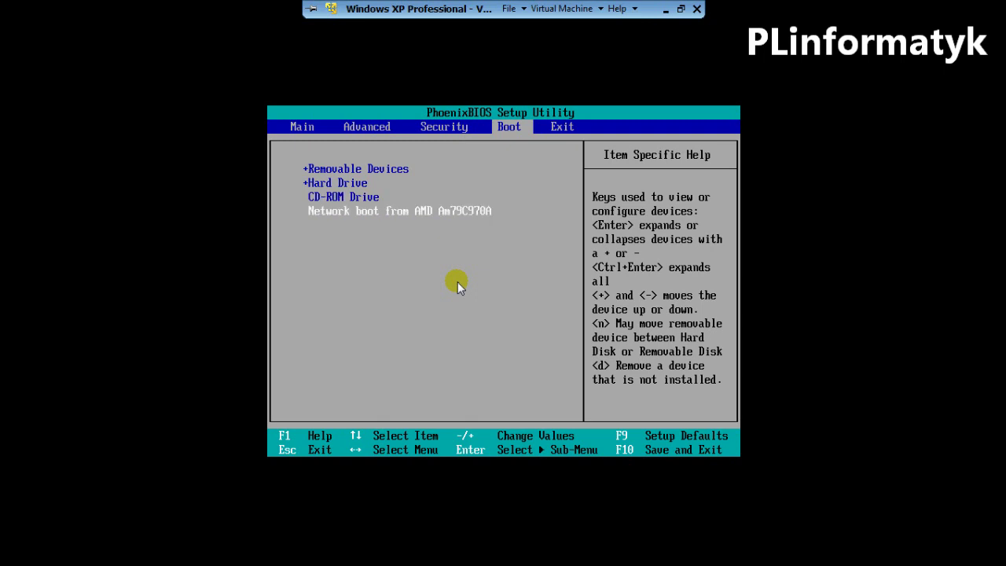
key(Up)
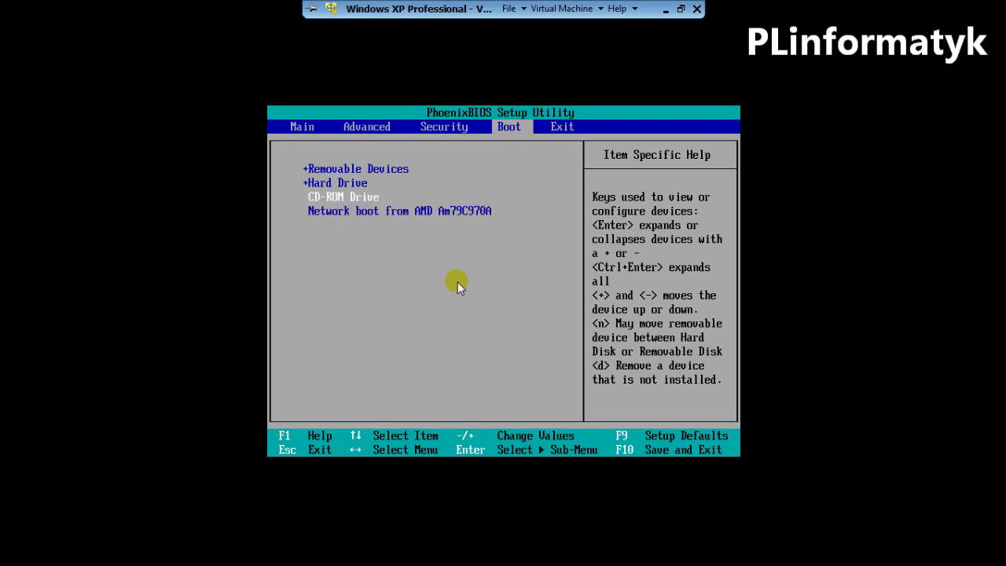
key(Up)
key(Up)
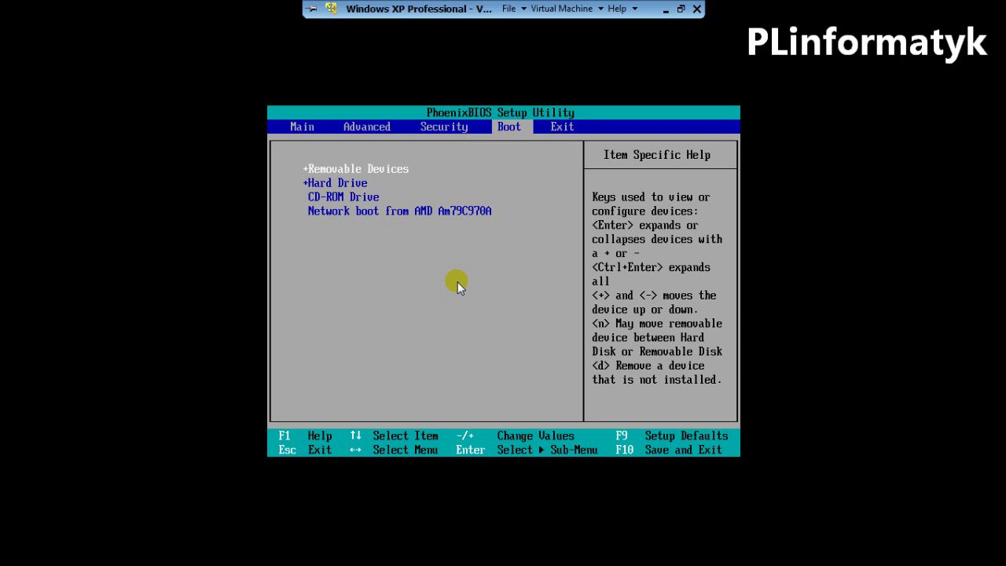
key(Down)
key(Down)
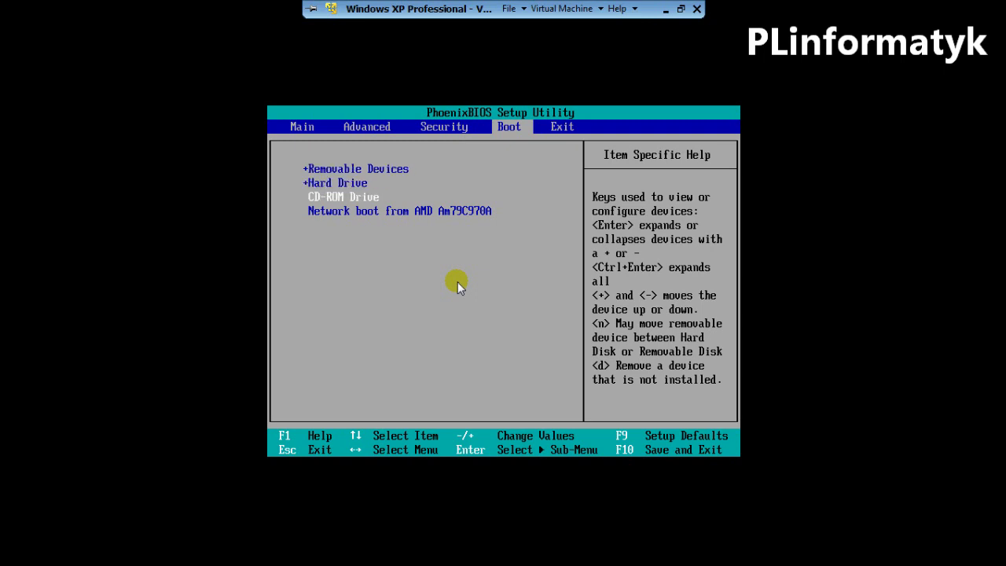
key(minus)
key(plus)
key(plus)
key(plus)
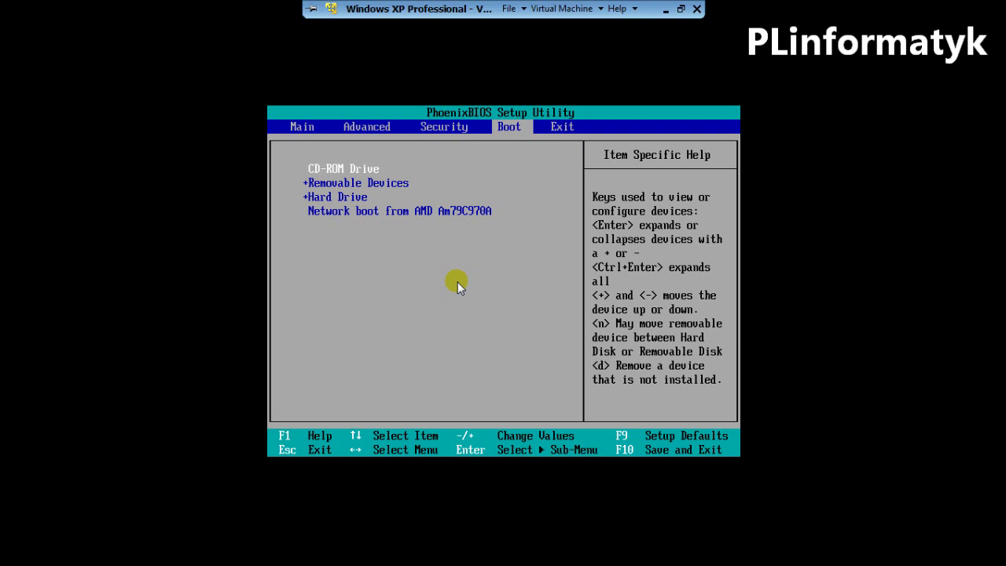
Step: Exit the BIOS setup saving the changes, and boot the computer from the Windows 8 installation disc
key(Right)
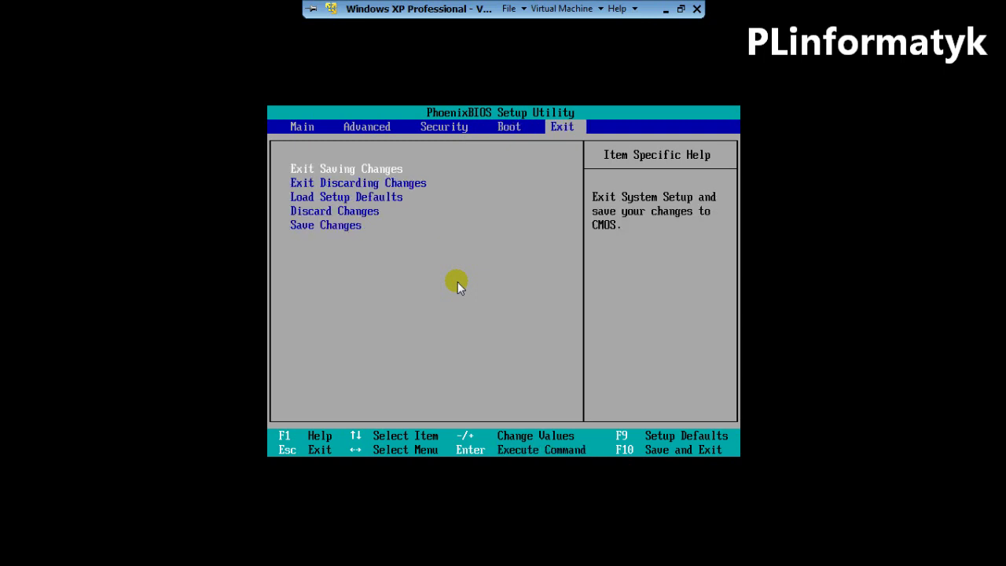
key(Return)
key(Return)
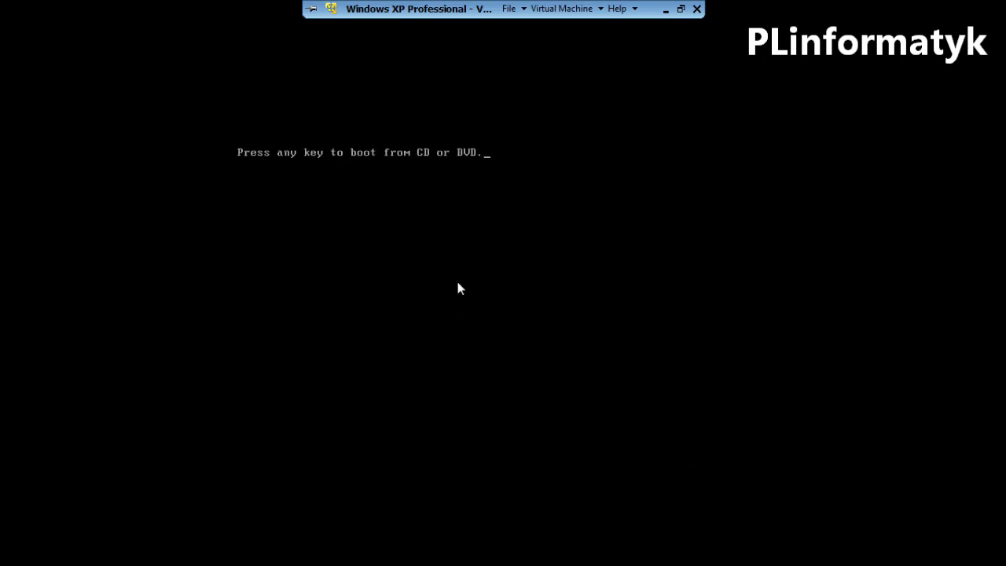
key(Return)
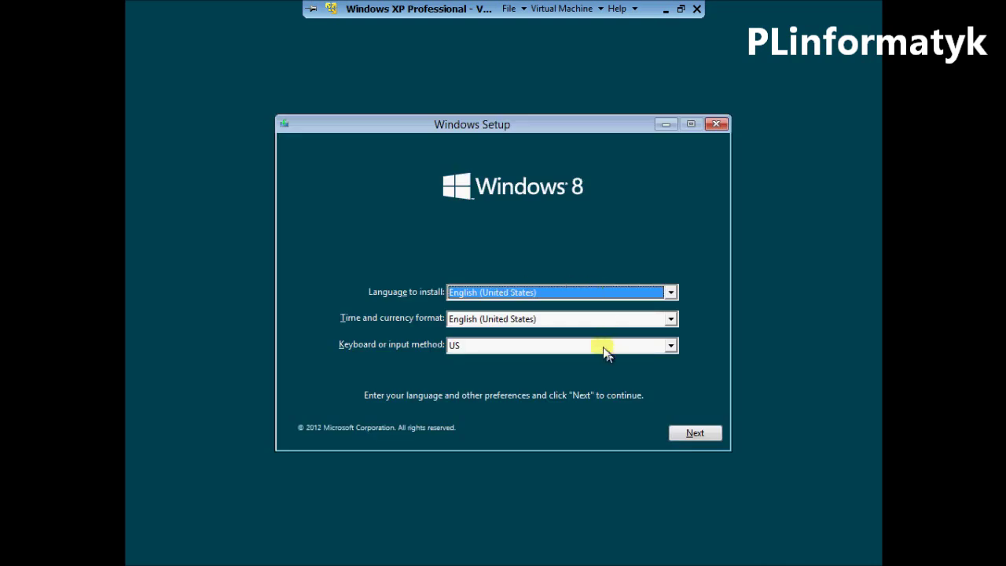
Step: Set the time and currency format to Polish (Poland) and start the Windows 8 installation
click(552, 320)
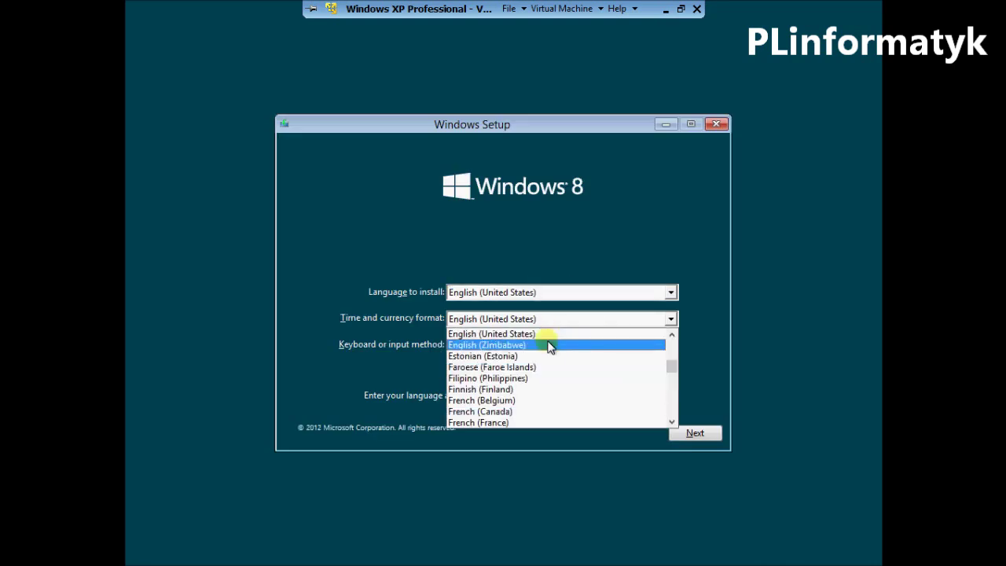
key(p)
scroll(542, 361, down, 3)
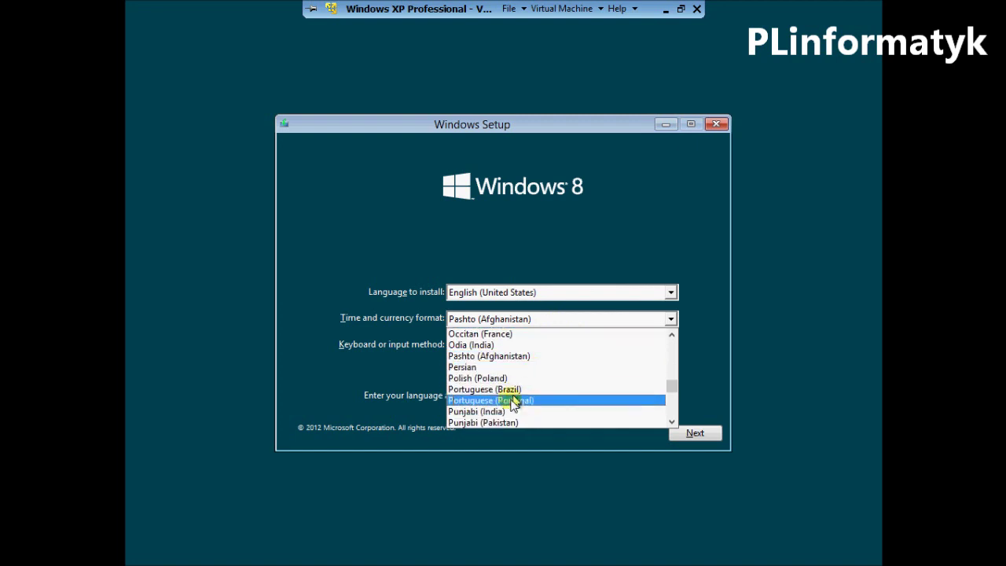
click(510, 347)
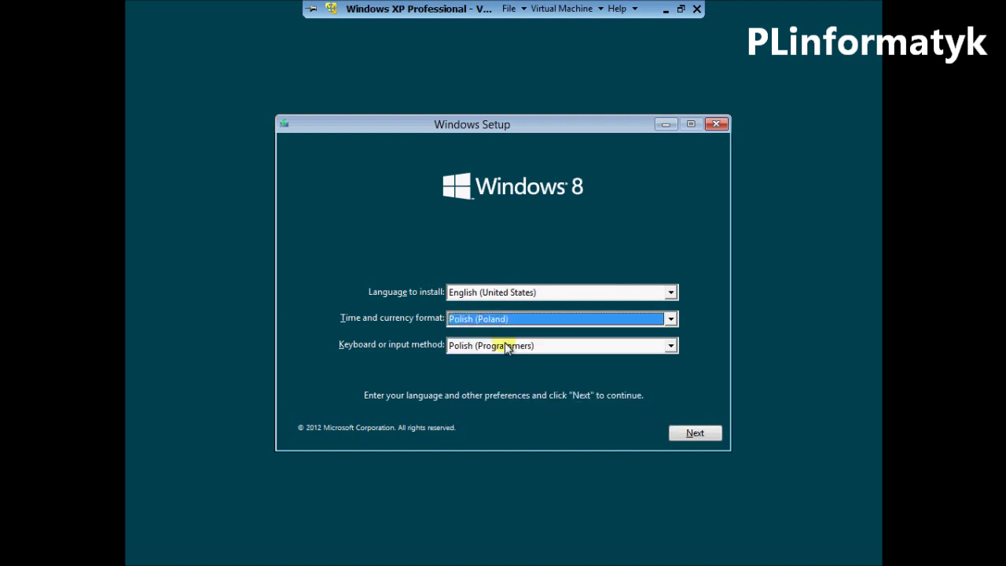
click(687, 434)
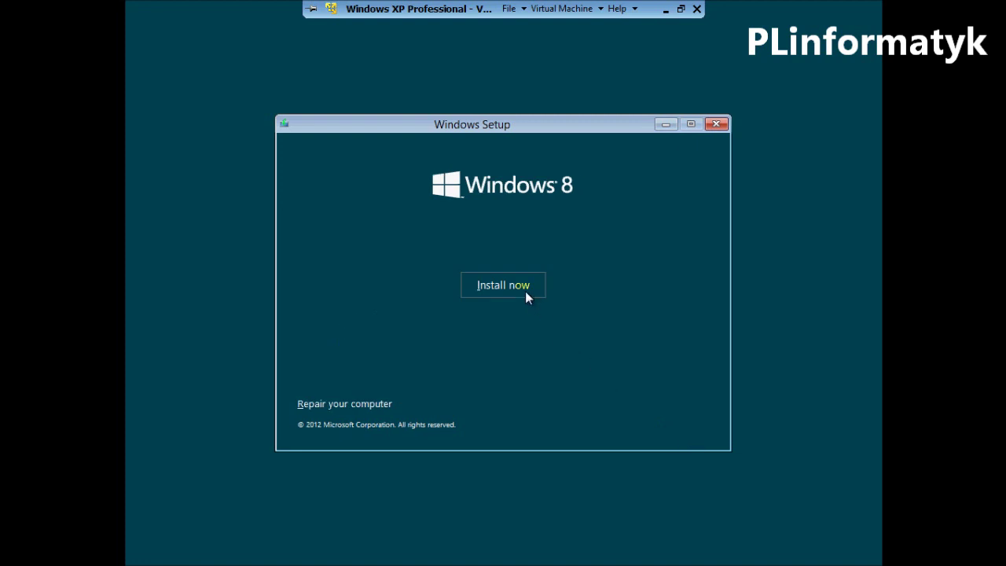
click(525, 292)
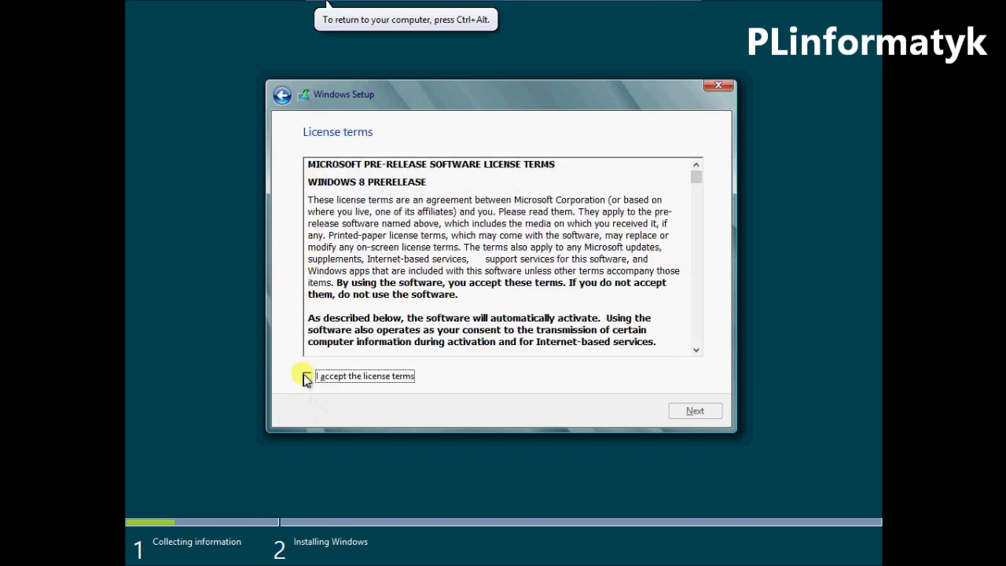
Step: Accept the license terms and choose the Custom: Install Windows only (advanced) installation type
click(307, 377)
click(696, 411)
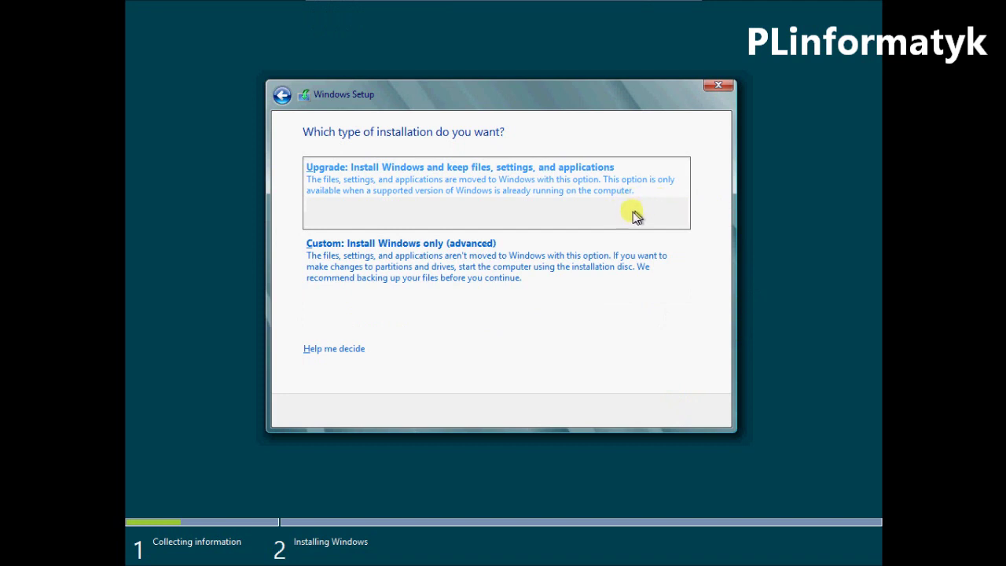
click(587, 265)
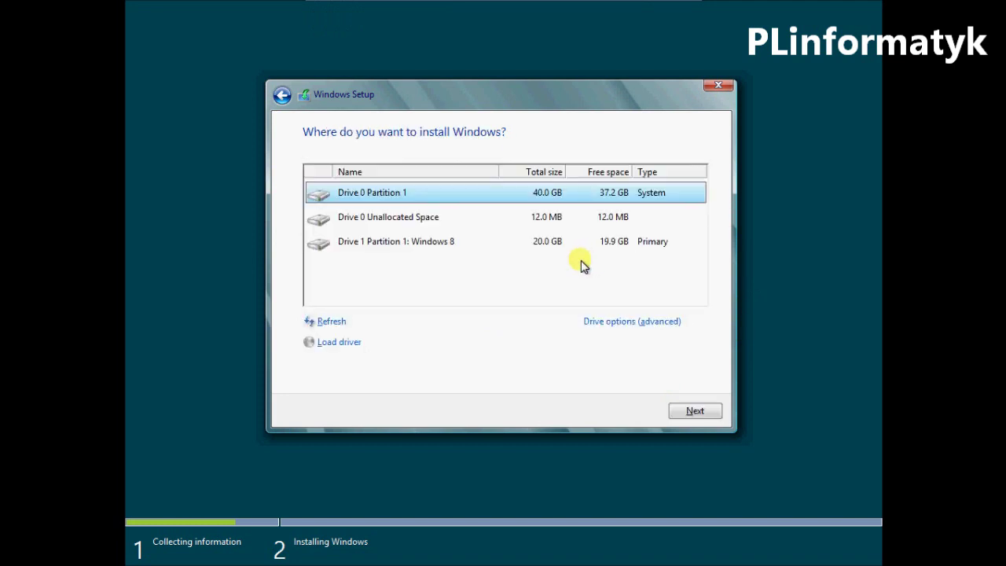
Step: Select Drive 1 Partition 1: Windows 8 as the target, show its drive options, and start installing Windows on it
click(400, 250)
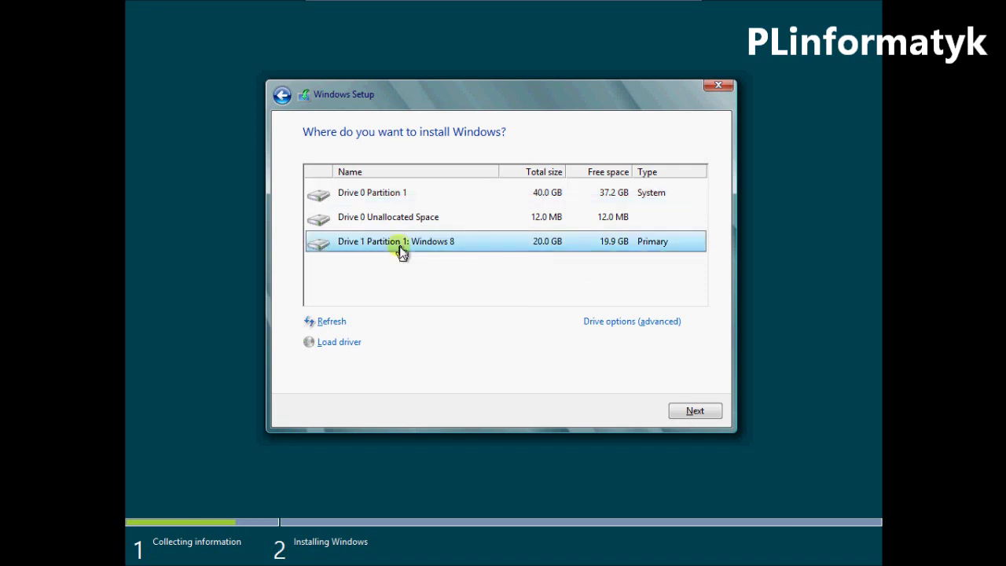
click(617, 322)
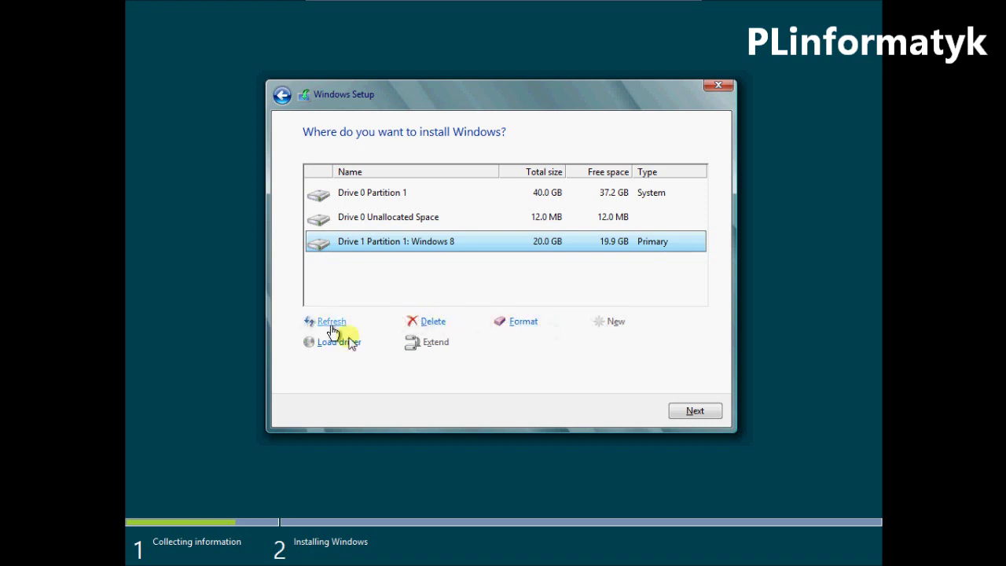
click(694, 411)
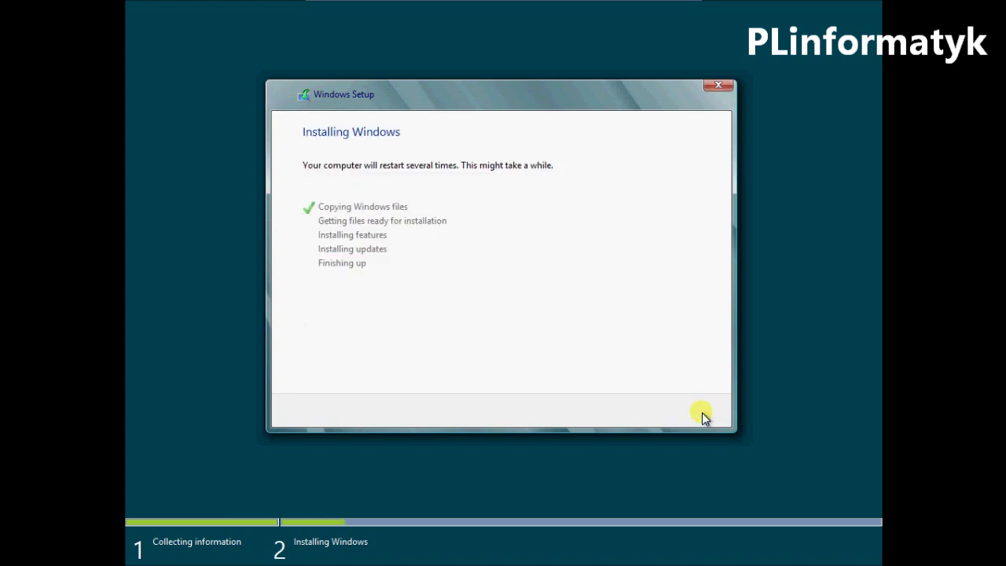
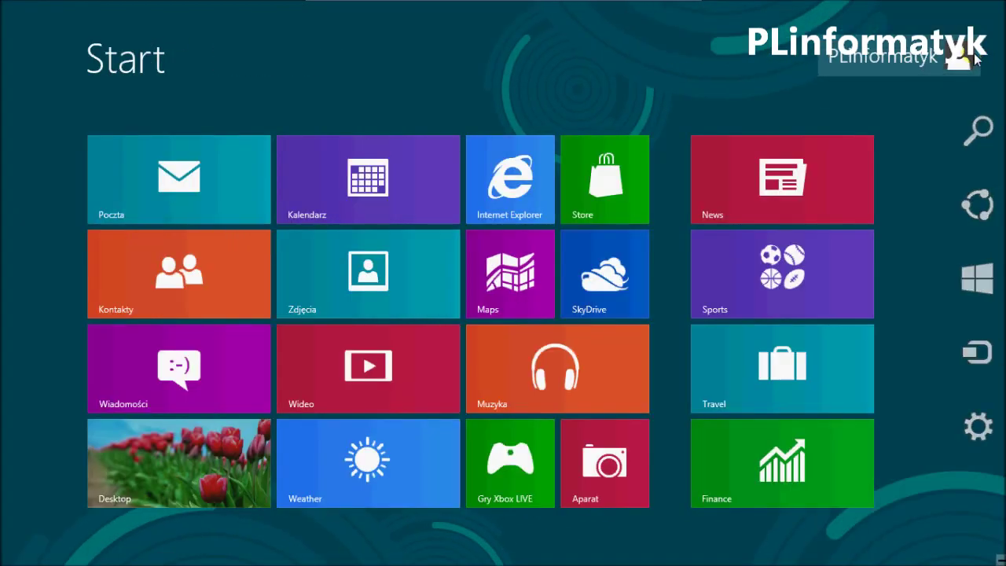
click(973, 57)
click(705, 52)
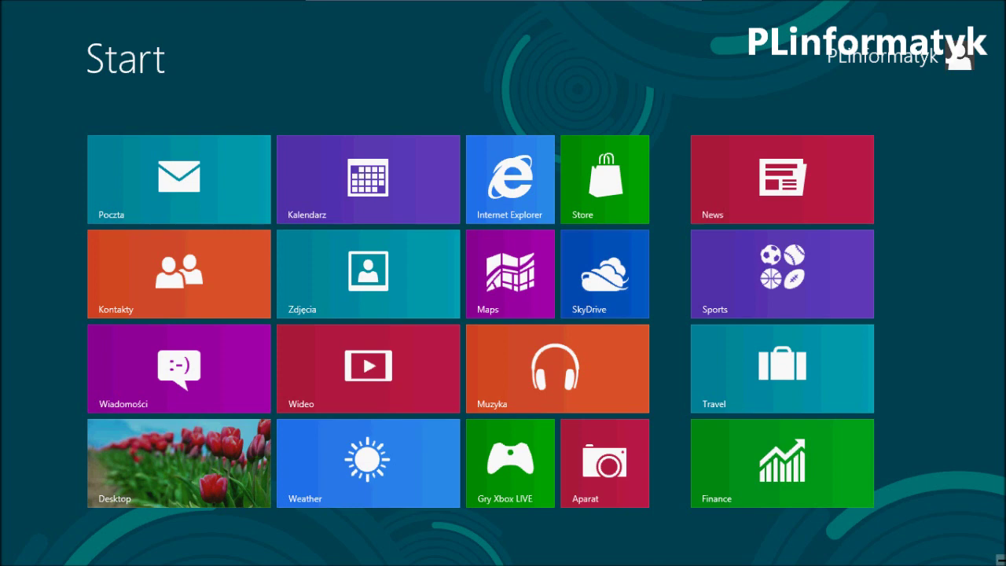
Step: Search the Windows 8 settings for the restart option using "resta"
text(shut)
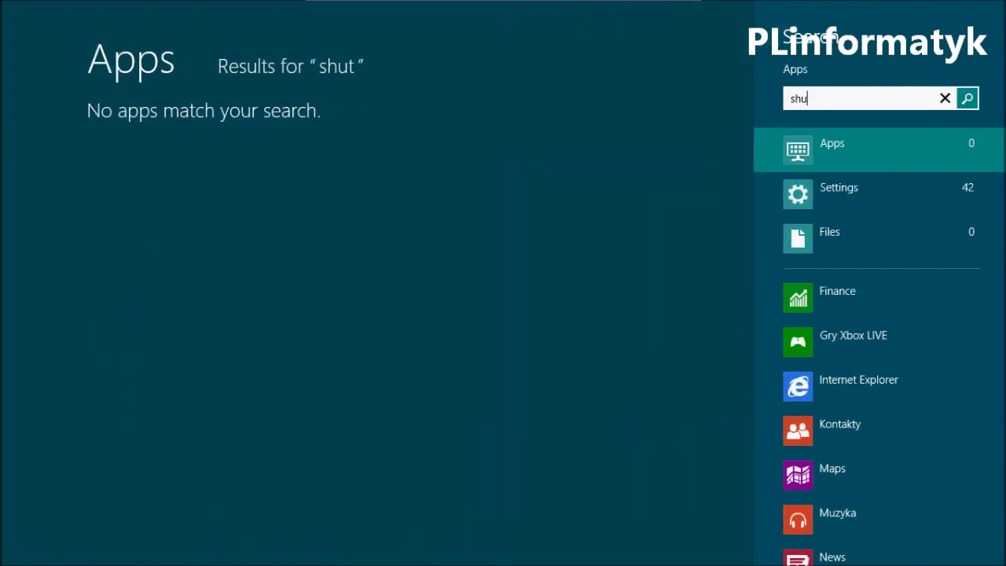
key(BackSpace)
key(BackSpace)
key(BackSpace)
text(res)
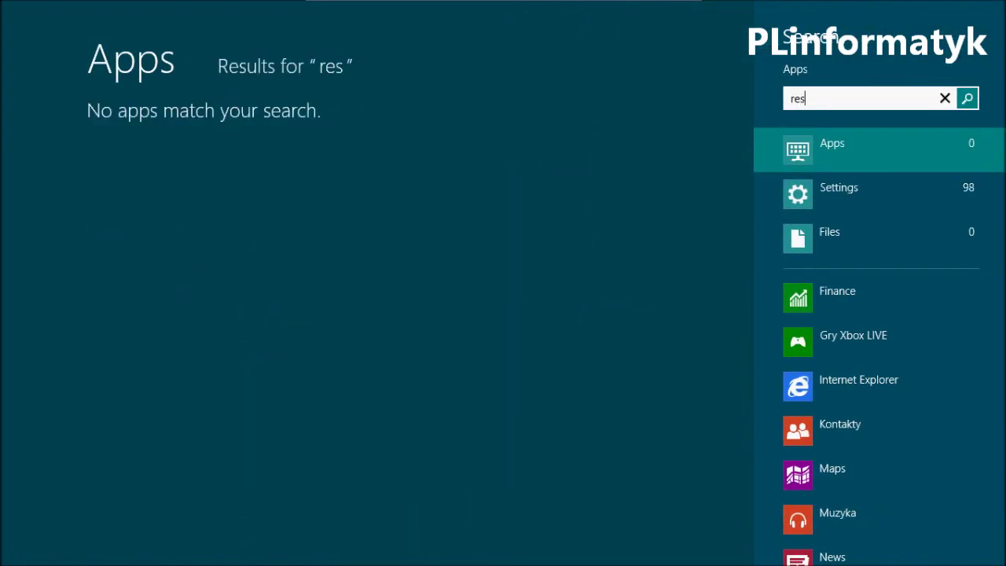
key(BackSpace)
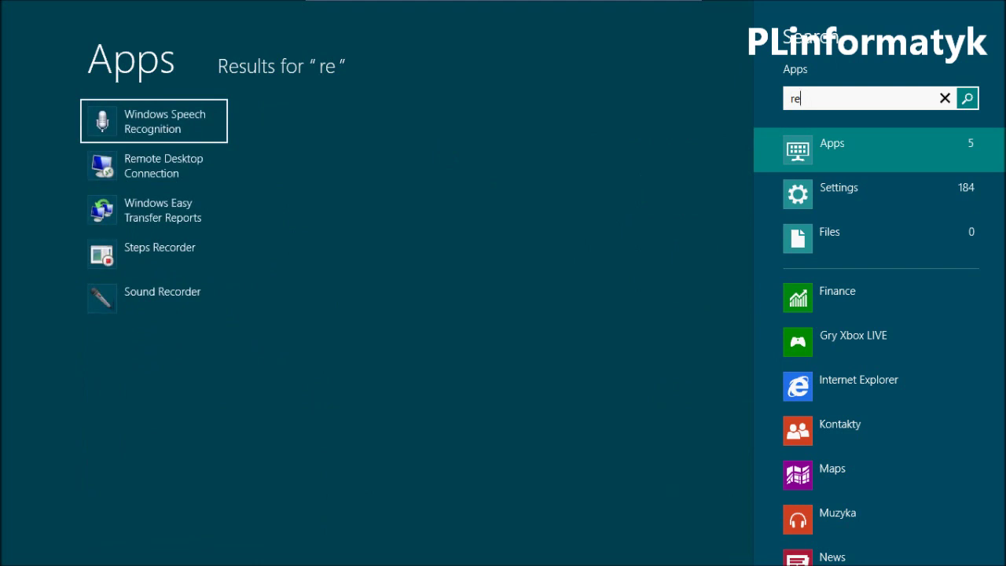
text(sr)
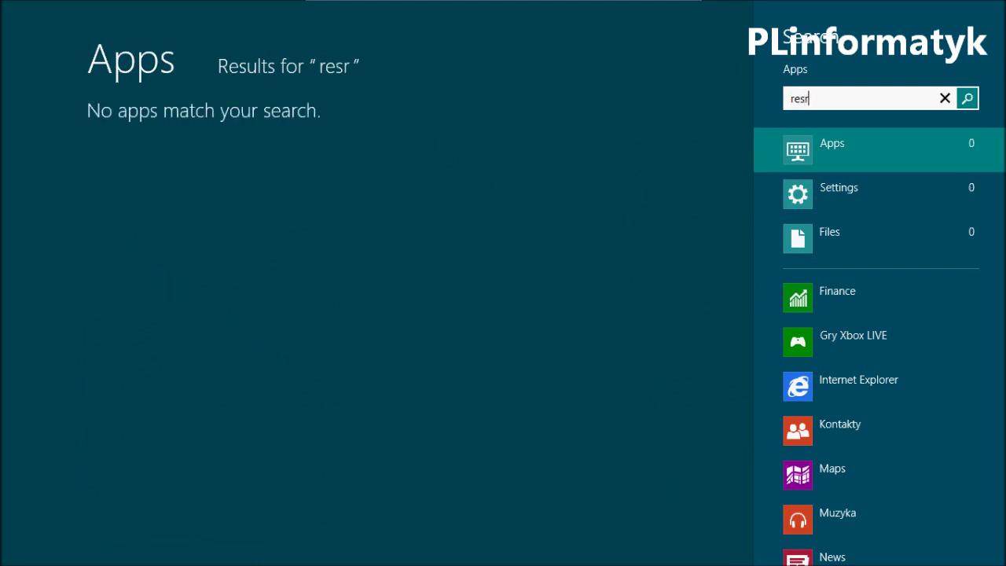
key(BackSpace)
text(ta)
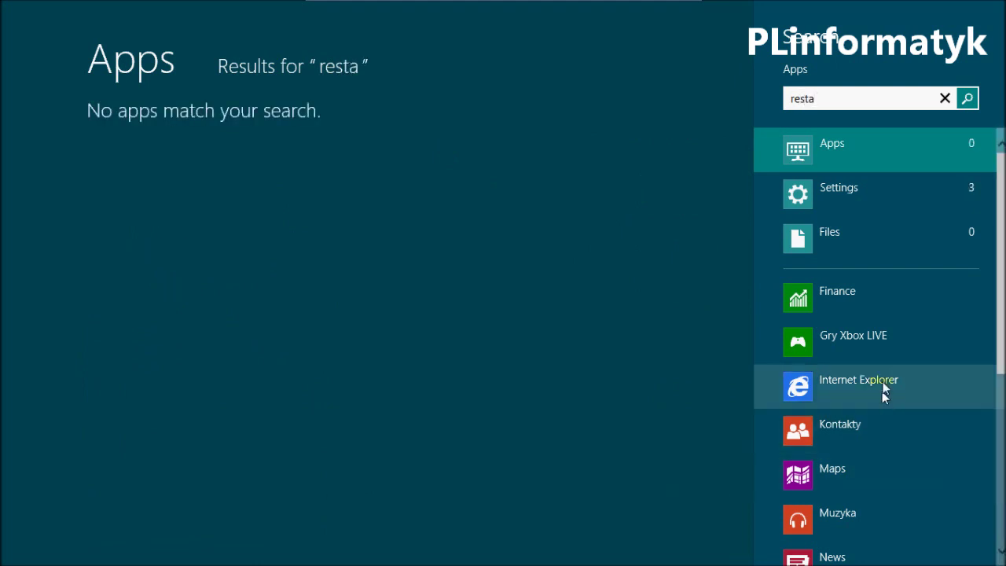
click(949, 195)
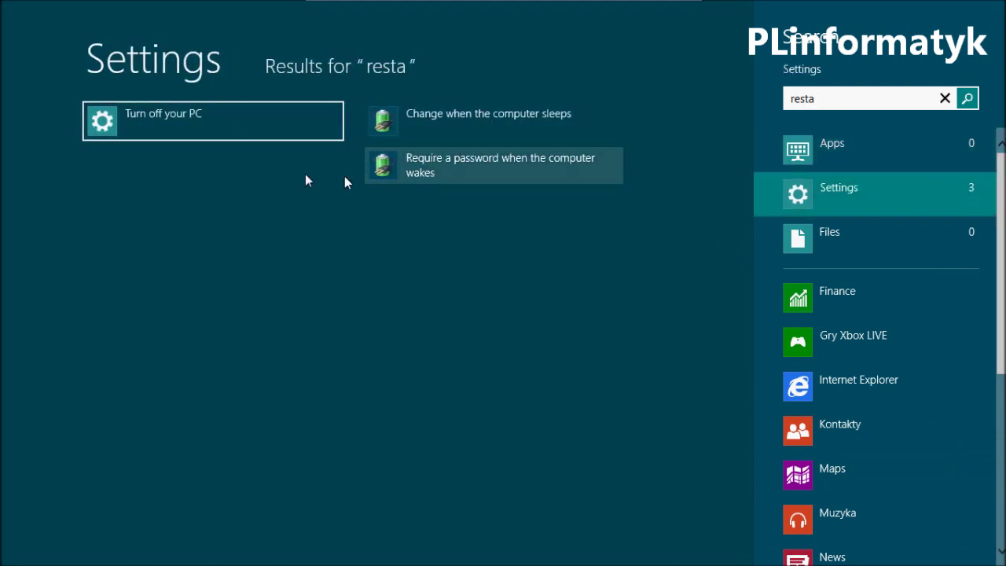
Step: Restart the computer from the power options and choose Earlier Version of Windows as the operating system to boot
key(super+i)
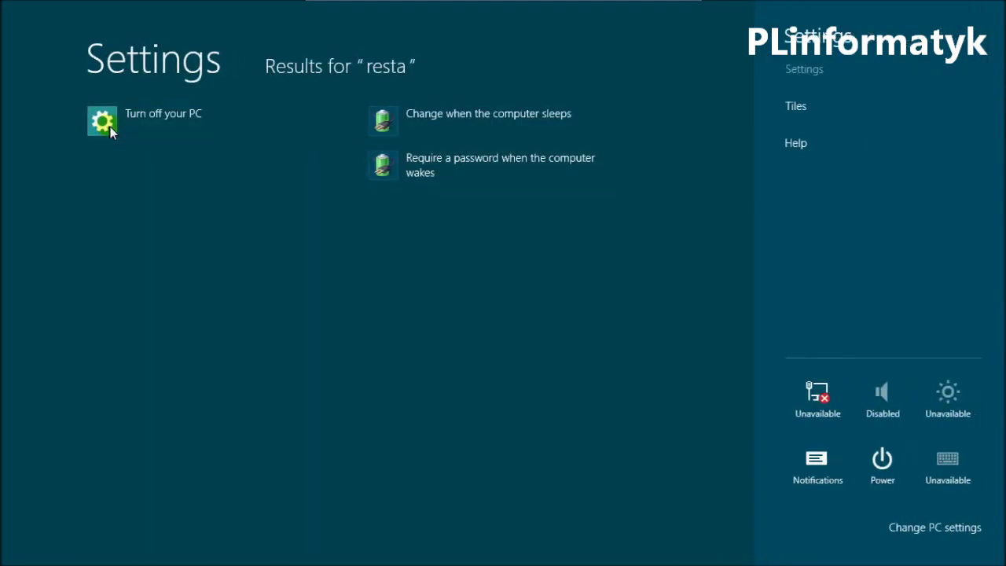
click(874, 482)
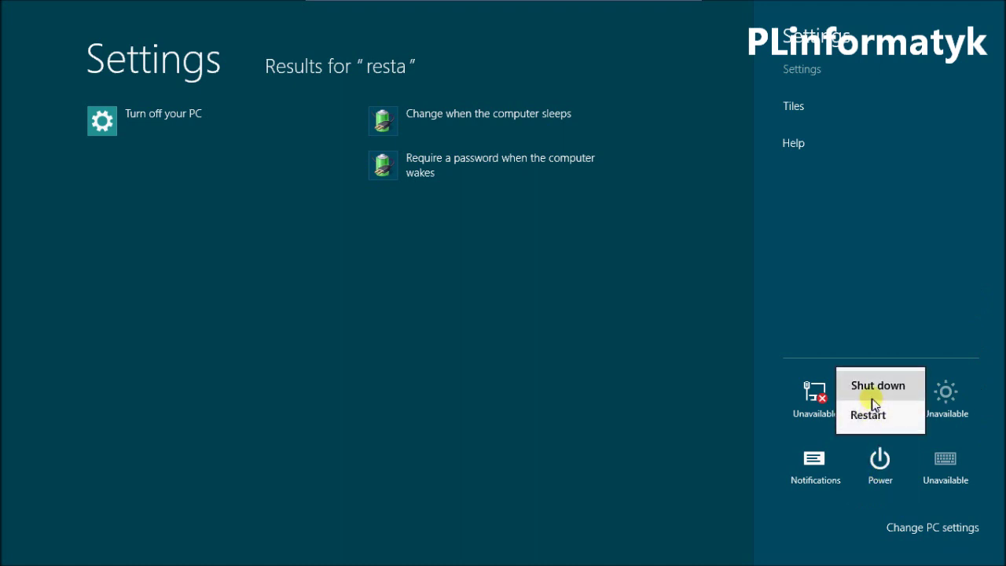
click(872, 426)
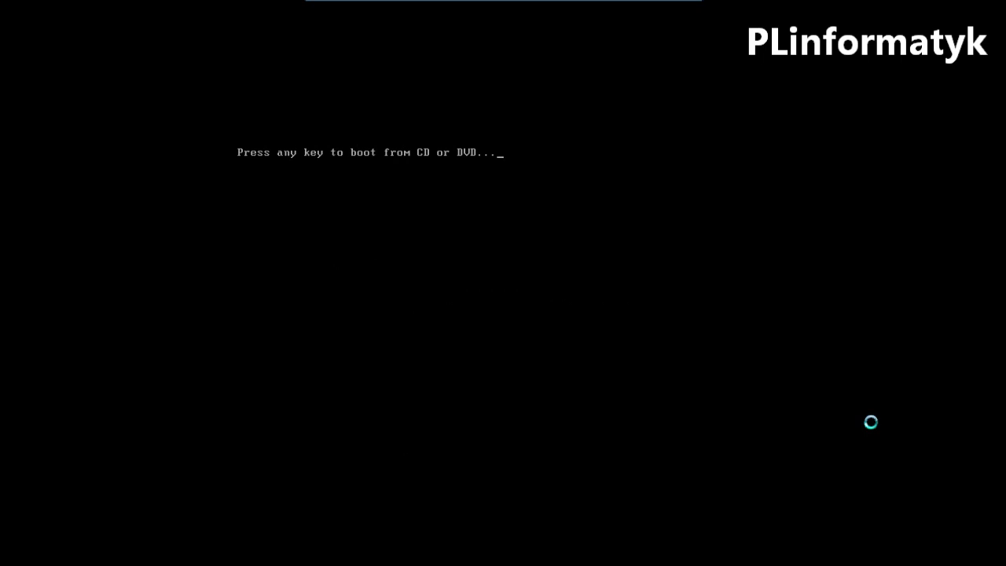
key(Return)
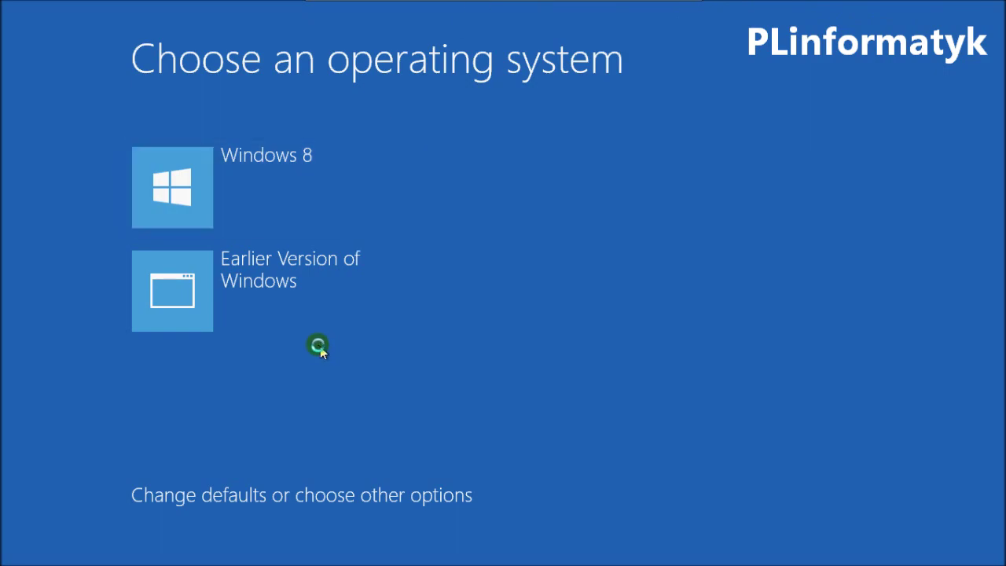
click(168, 281)
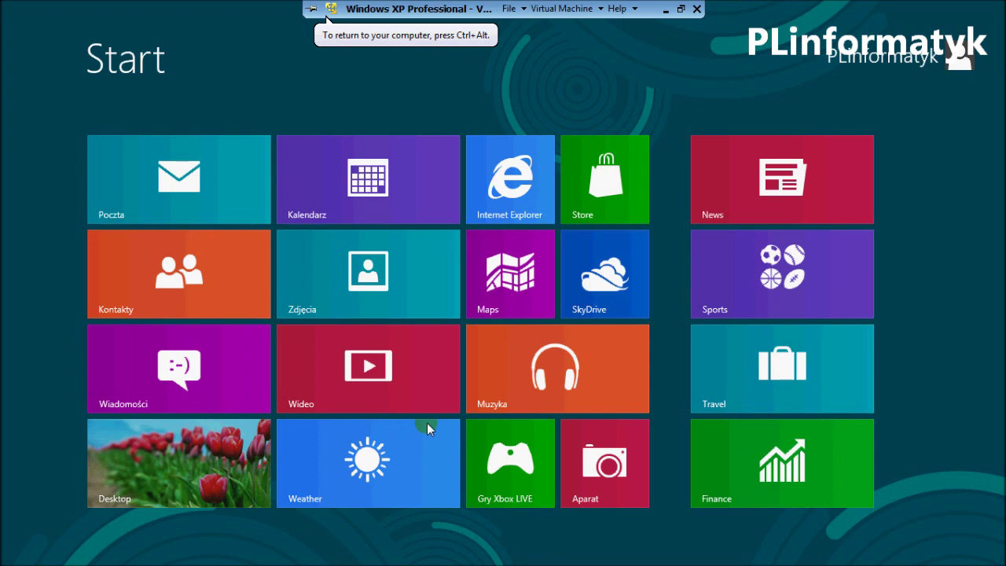
Step: Search for "cmd" from the Windows 8 Start screen and run Command Prompt as administrator, allowing the elevation
text(cmd)
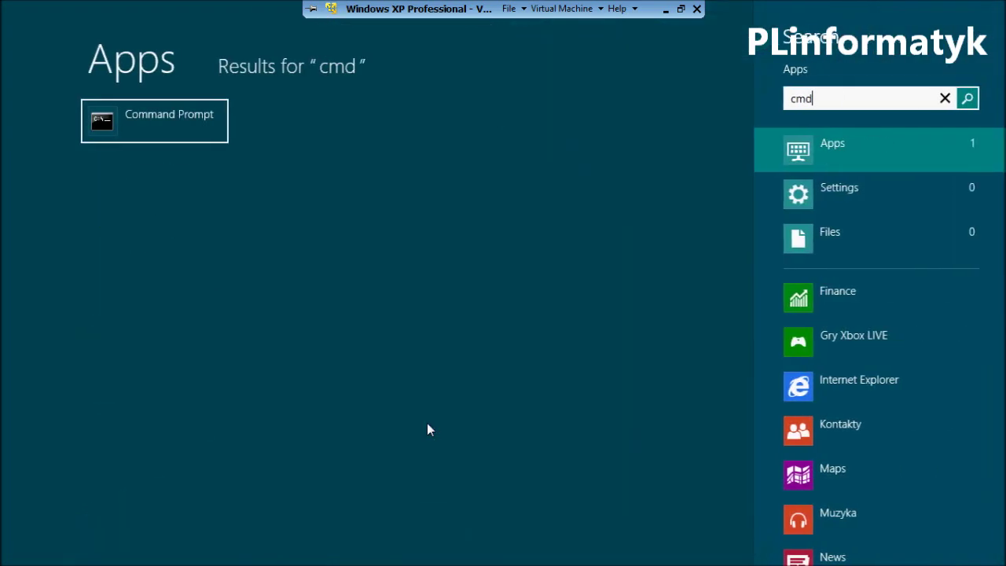
right_click(128, 123)
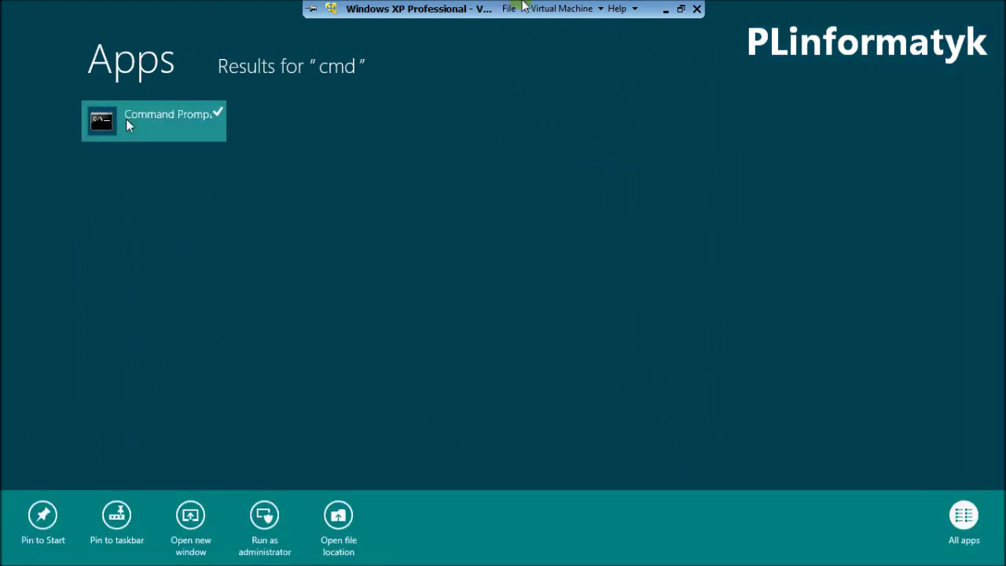
click(253, 535)
click(576, 302)
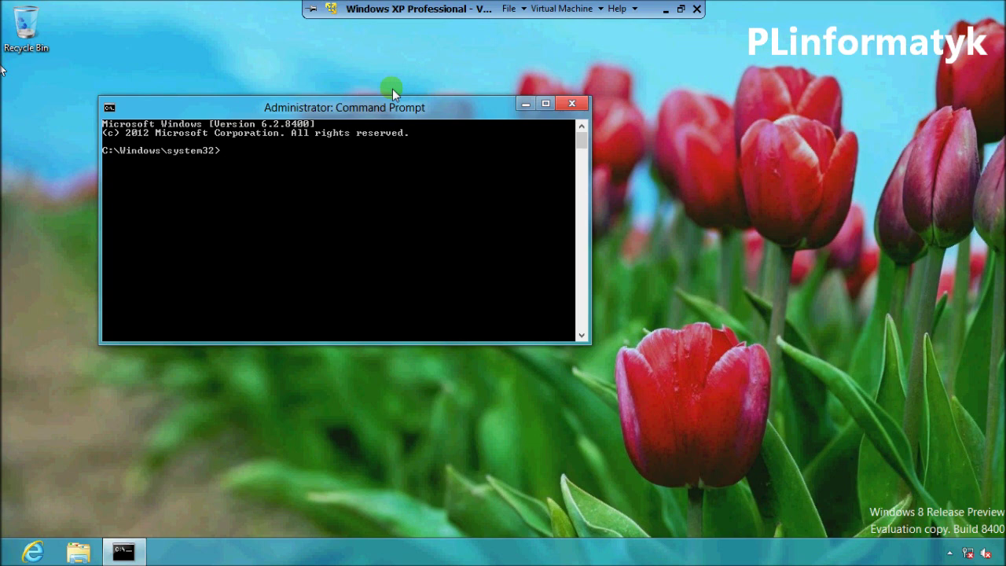
Step: Run bcdedit, enlarge the Command Prompt window, and review the listed boot manager and boot loader entries
text(bcdedit)
key(Return)
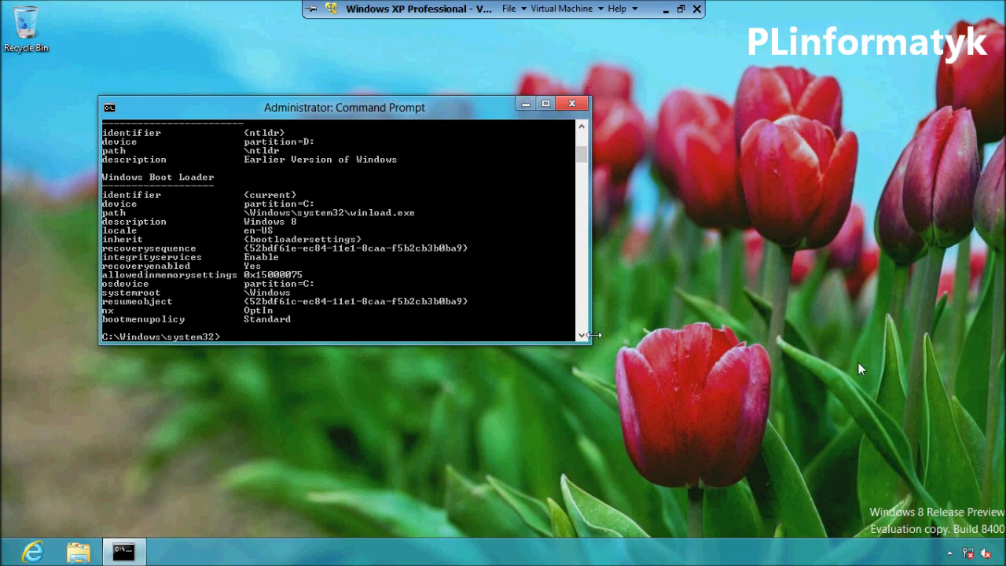
drag(556, 343, 555, 449)
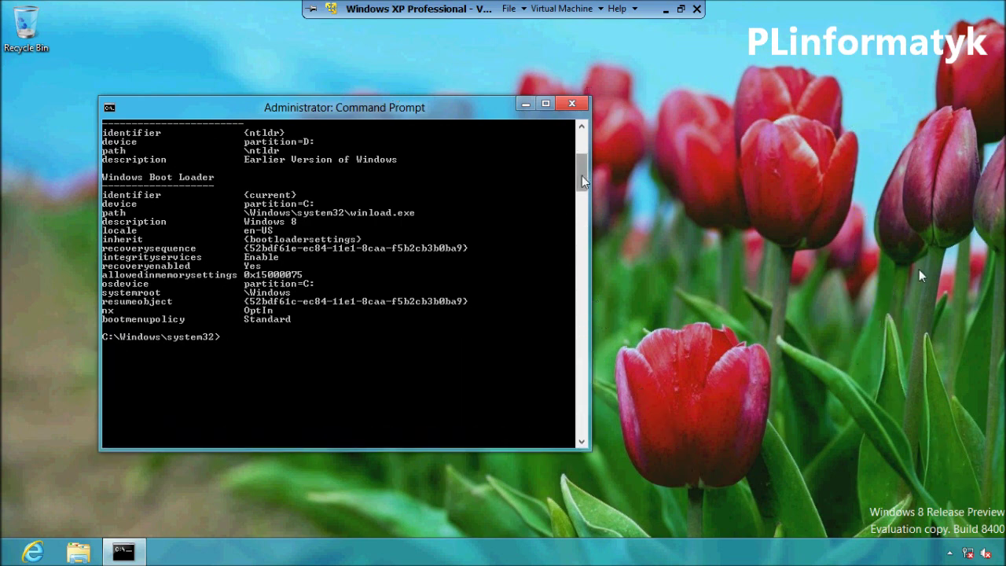
scroll(584, 157, up, 7)
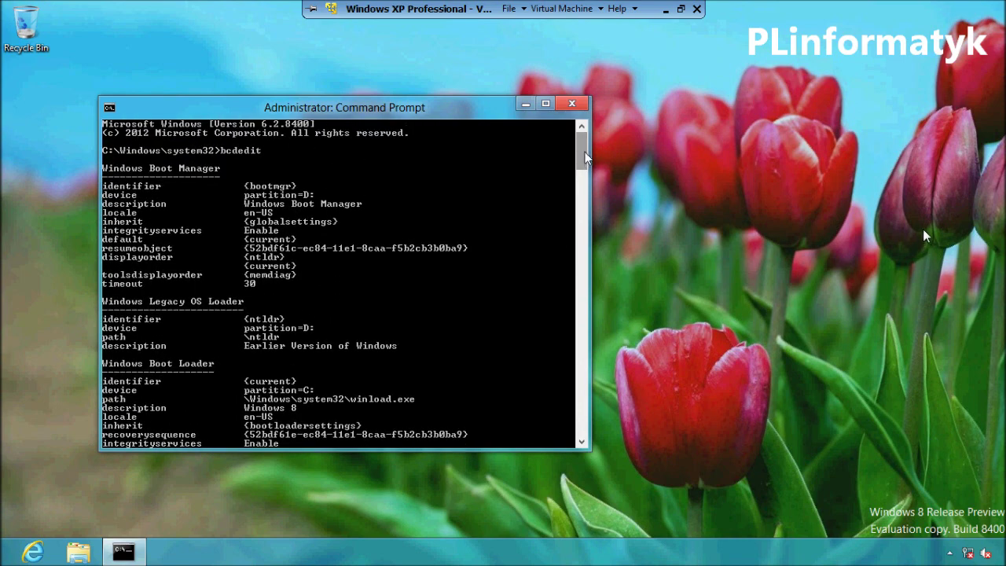
scroll(584, 157, down, 2)
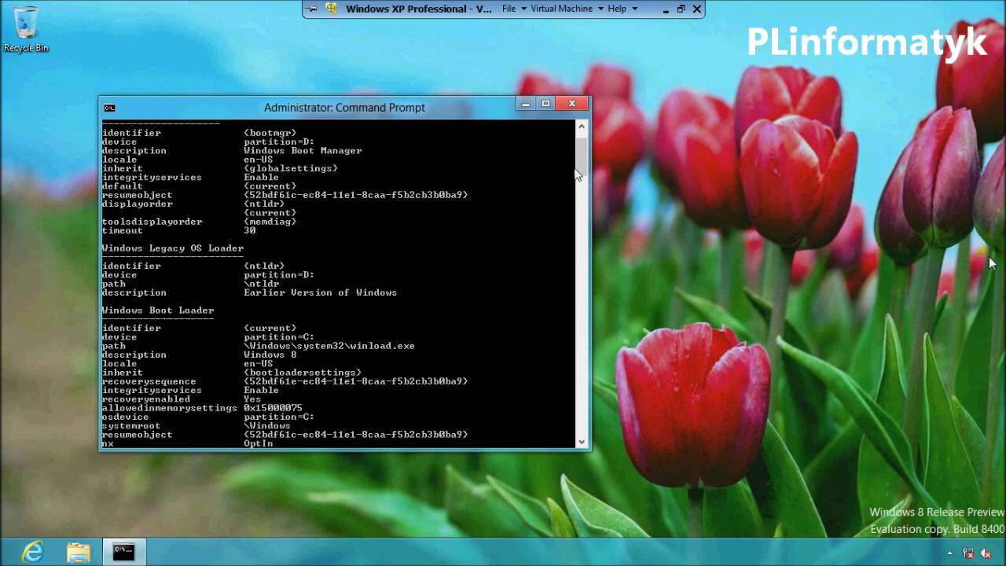
drag(581, 161, 584, 184)
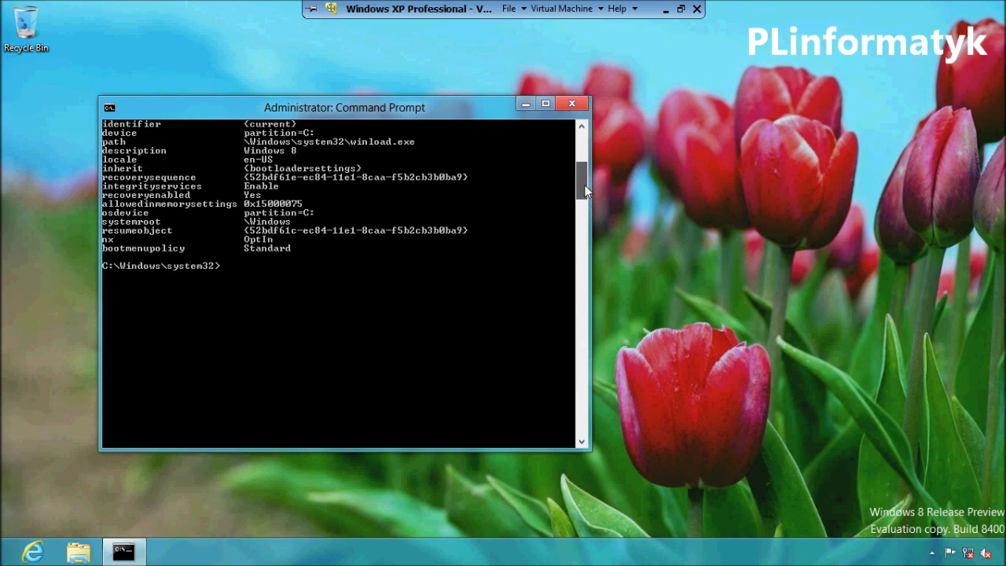
Step: Set the description of the {ntldr} boot entry to "Windows XP" with the command bcdedit /set {ntldr} description "Windows XP"
text(b)
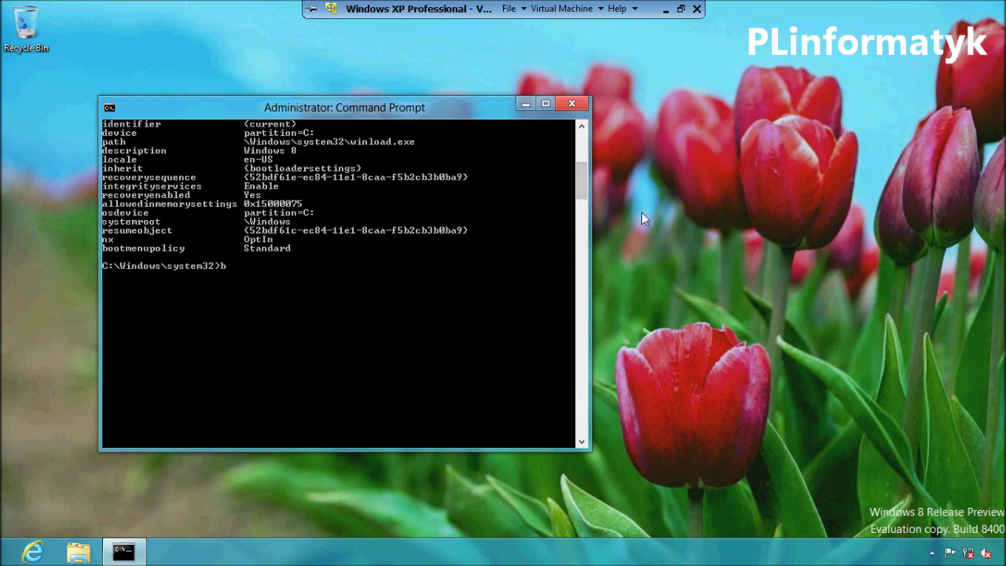
text(cedit)
text(===)
key(BackSpace)
key(BackSpace)
key(BackSpace)
text(dr} de)
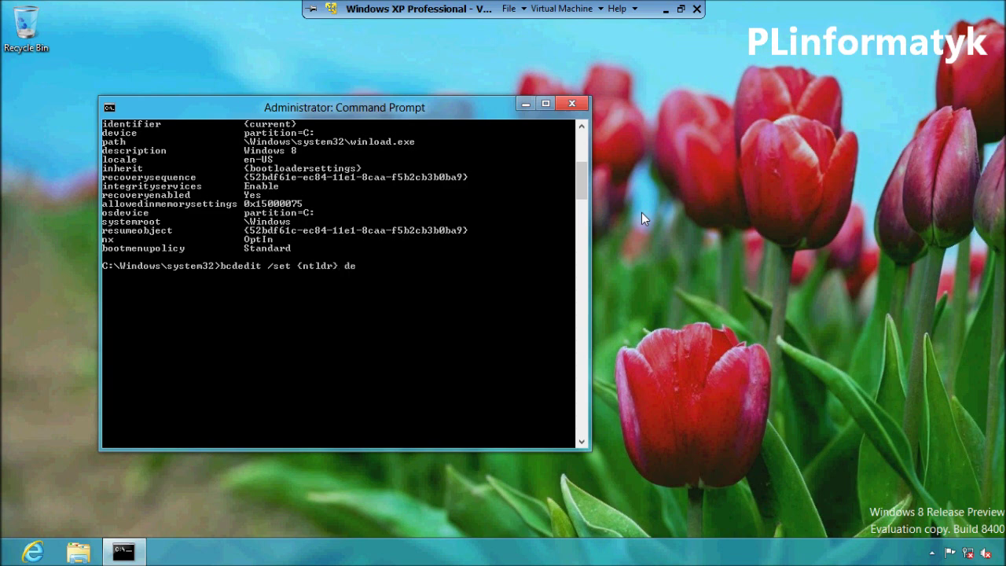
text(scription "Windows XP)
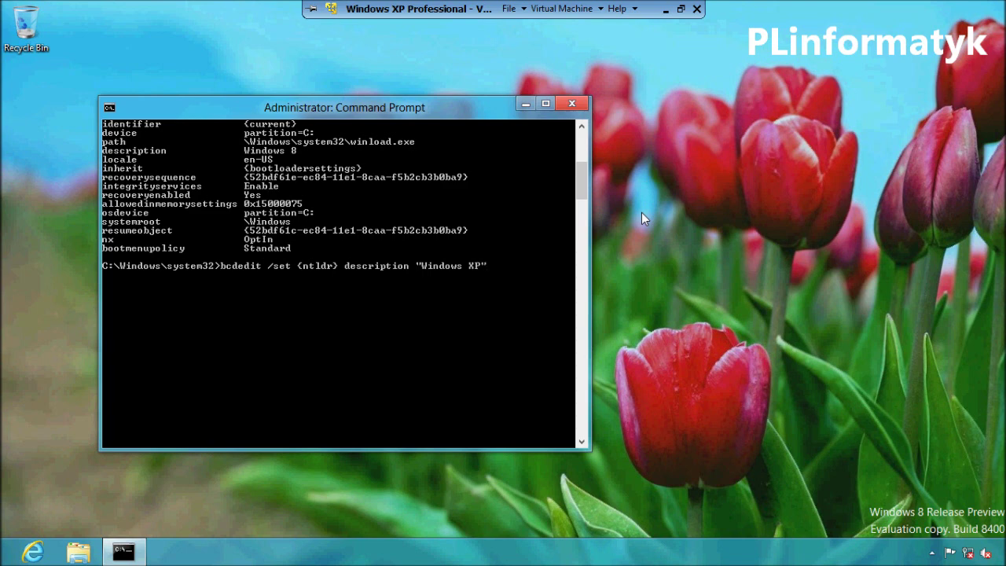
key(Return)
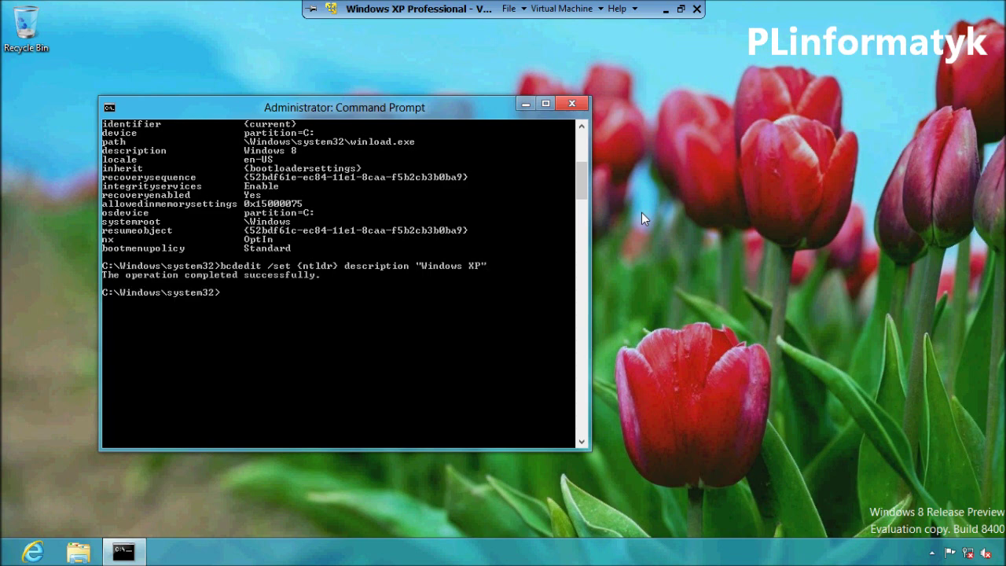
Step: Run bcdedit again to check the description of the legacy OS loader entry
key(Up)
key(Up)
key(Return)
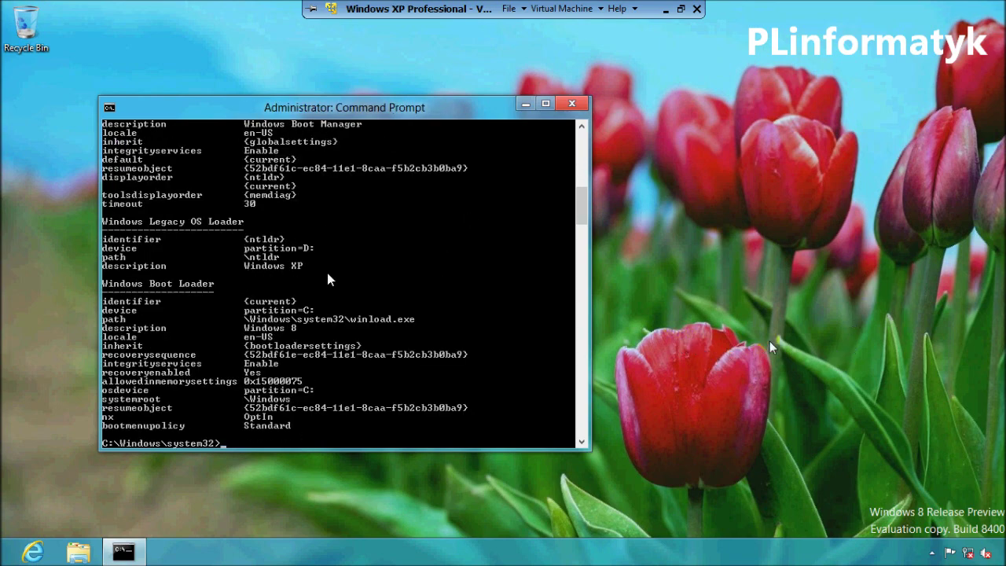
Step: Close Command Prompt and return to the Windows 8 Start screen
click(572, 104)
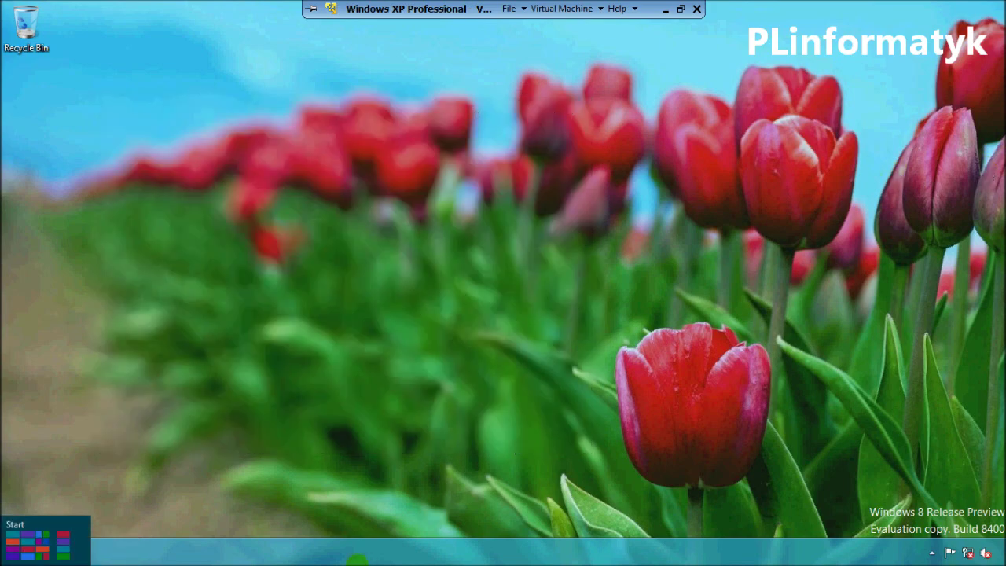
click(2, 563)
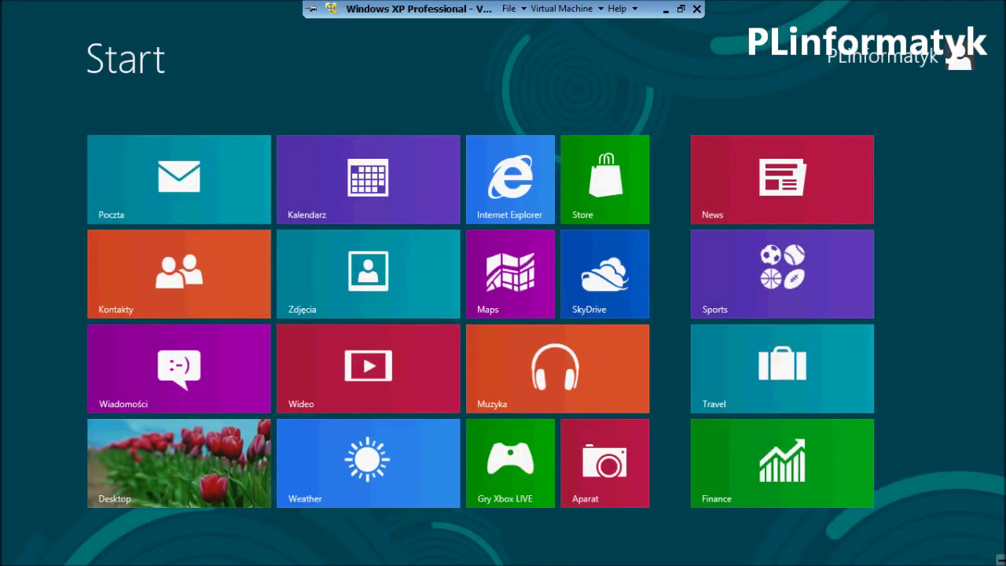